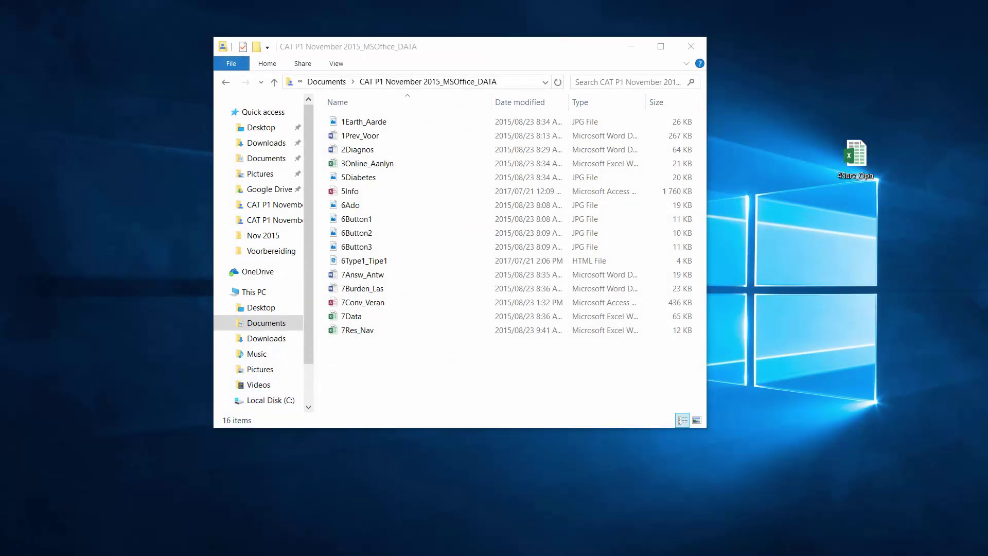
# Open 7Res_Nav, enable editing, and check the Key and participants columns, ending on Publish cell G2
pyautogui.click(350, 332)
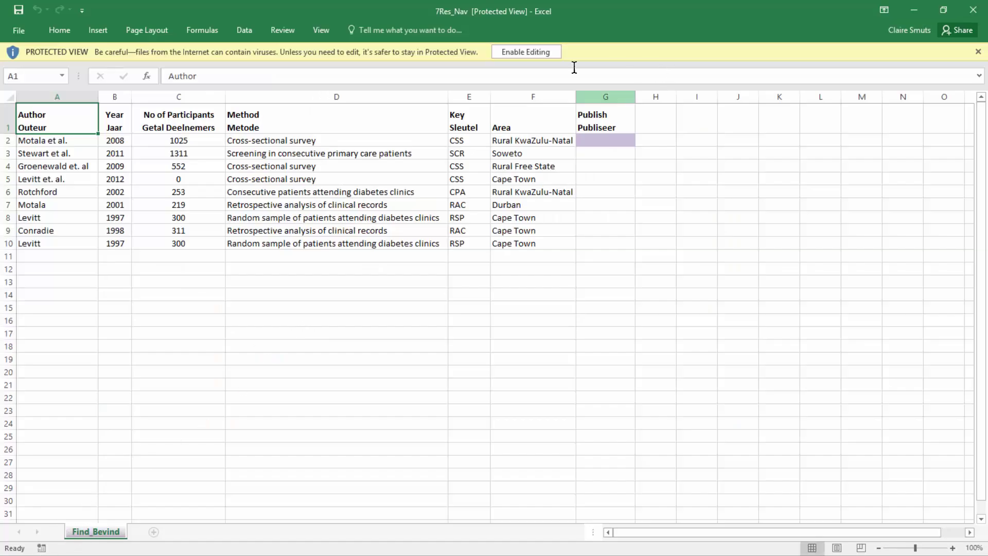
pyautogui.click(541, 54)
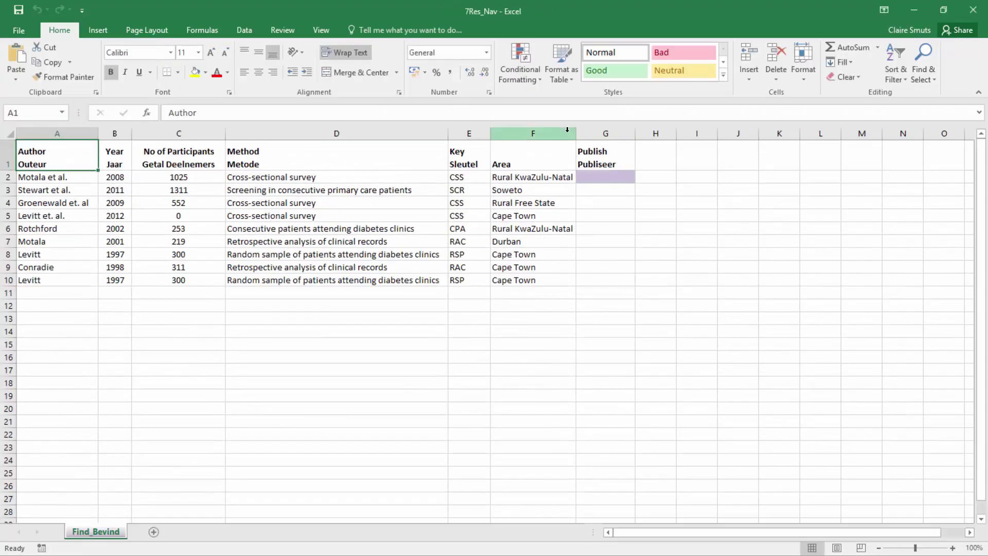
pyautogui.click(627, 176)
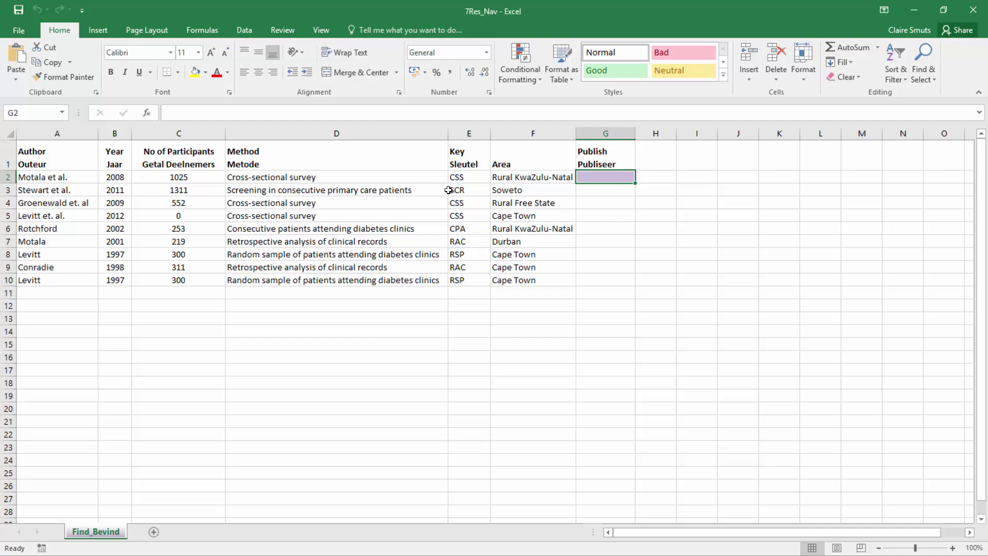
pyautogui.click(458, 127)
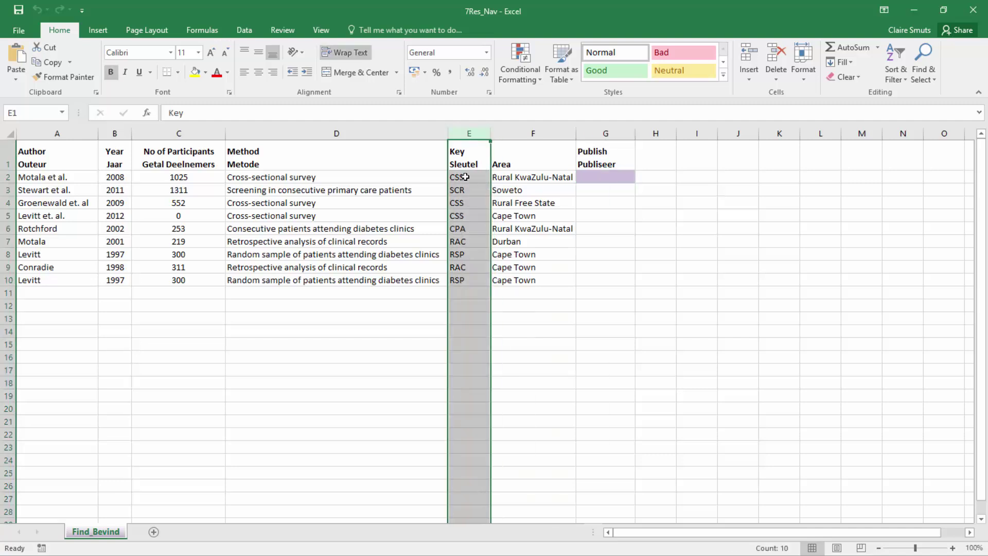
pyautogui.click(198, 132)
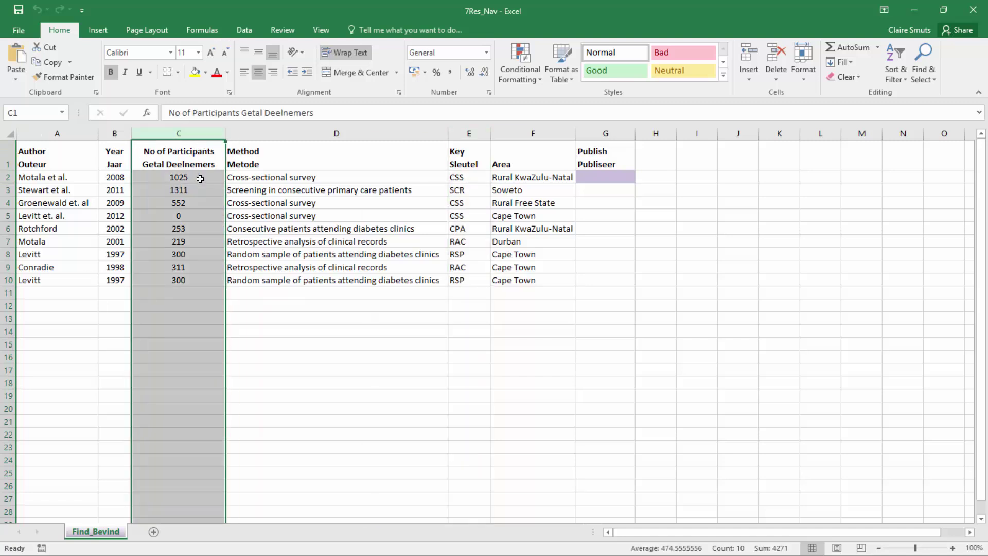
pyautogui.click(595, 175)
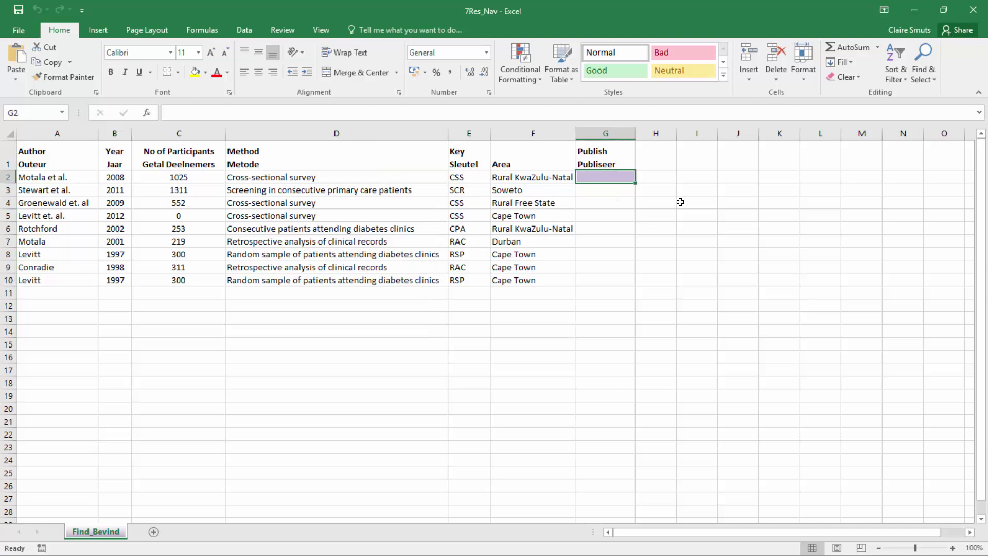
# Start an IF formula in G2 with the test AND(E2="CSS",C2>500)
pyautogui.write('=IF(')
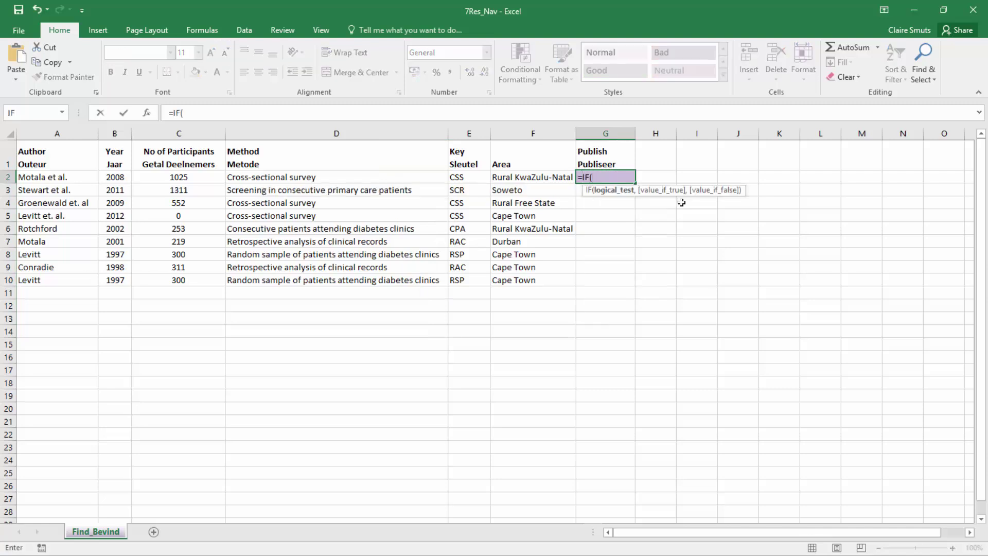
pyautogui.click(147, 112)
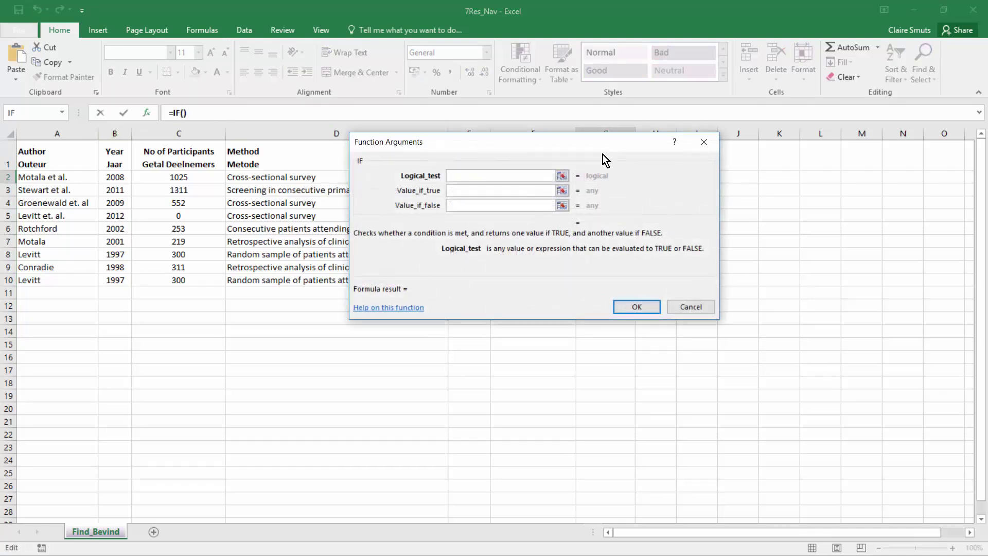
pyautogui.moveTo(603, 153); pyautogui.dragTo(697, 283)
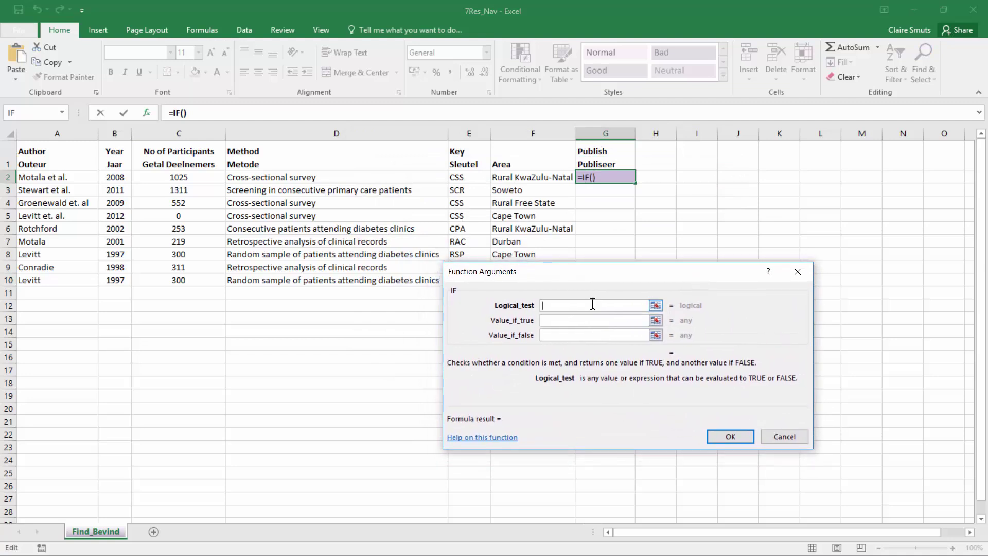
pyautogui.click(601, 319)
pyautogui.write('And(')
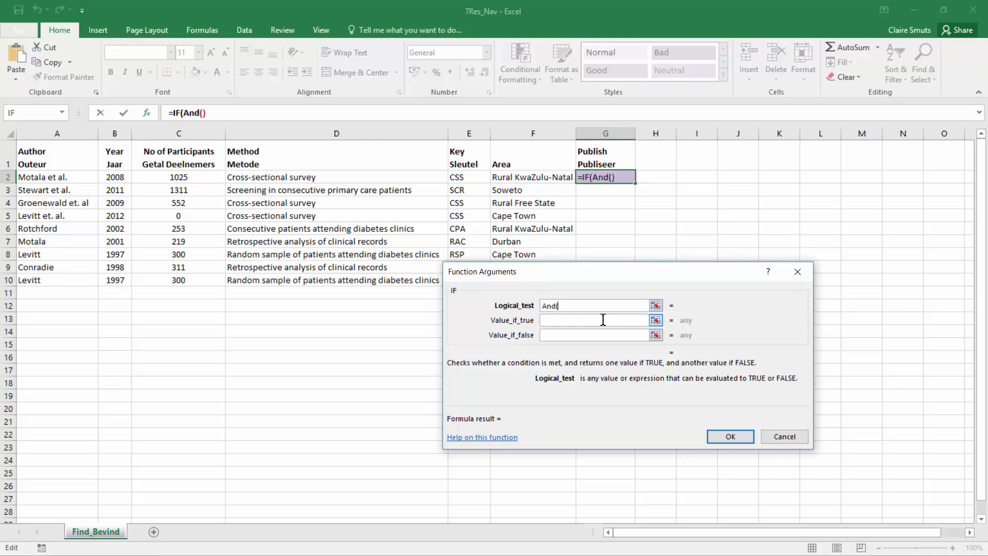
pyautogui.click(479, 176)
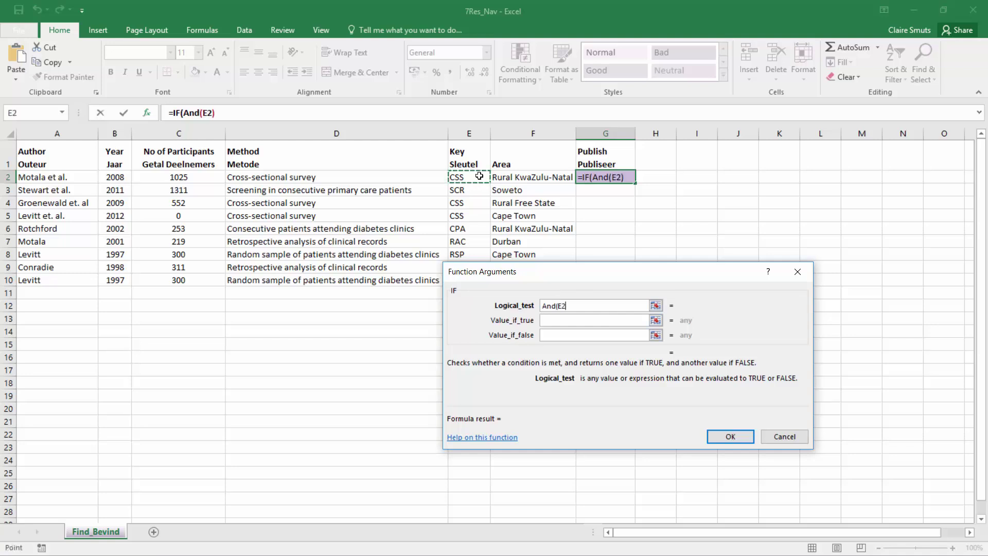
pyautogui.write('="CS')
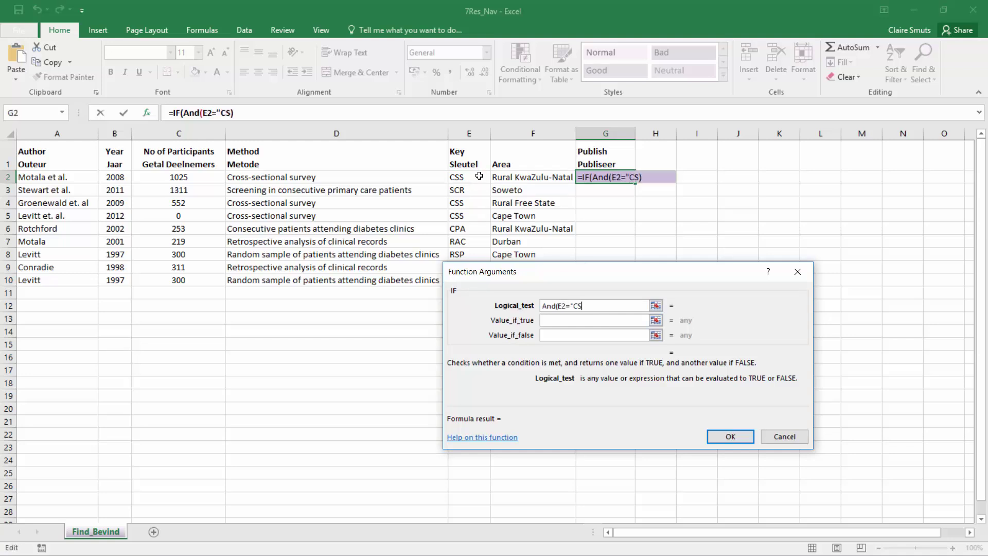
pyautogui.press('BackSpace')
pyautogui.write('SS",')
pyautogui.click(182, 177)
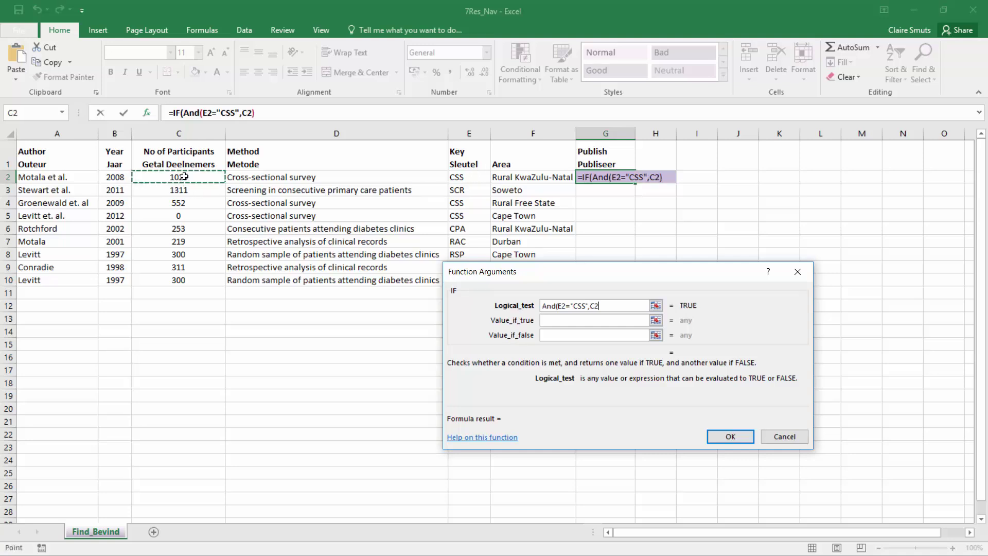
pyautogui.write('>')
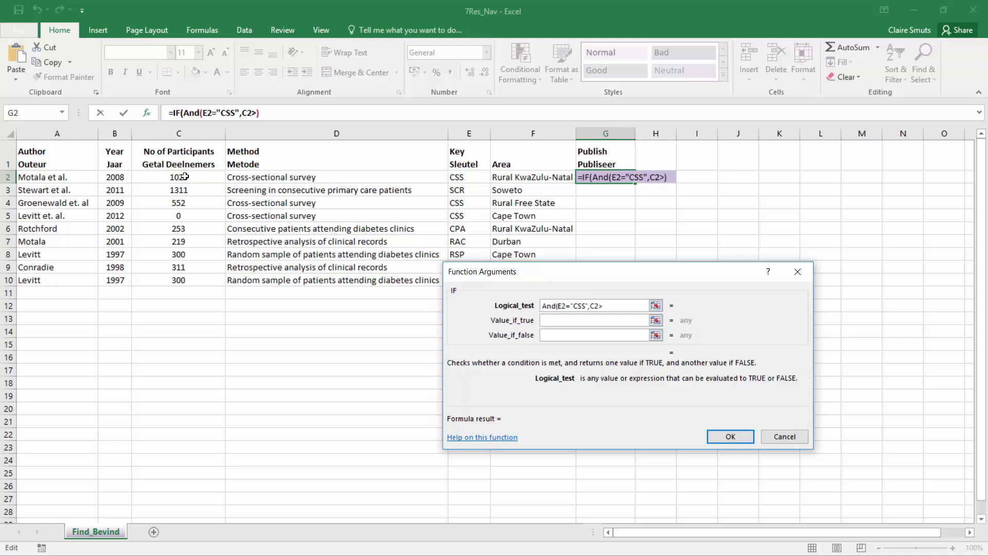
pyautogui.write('500')
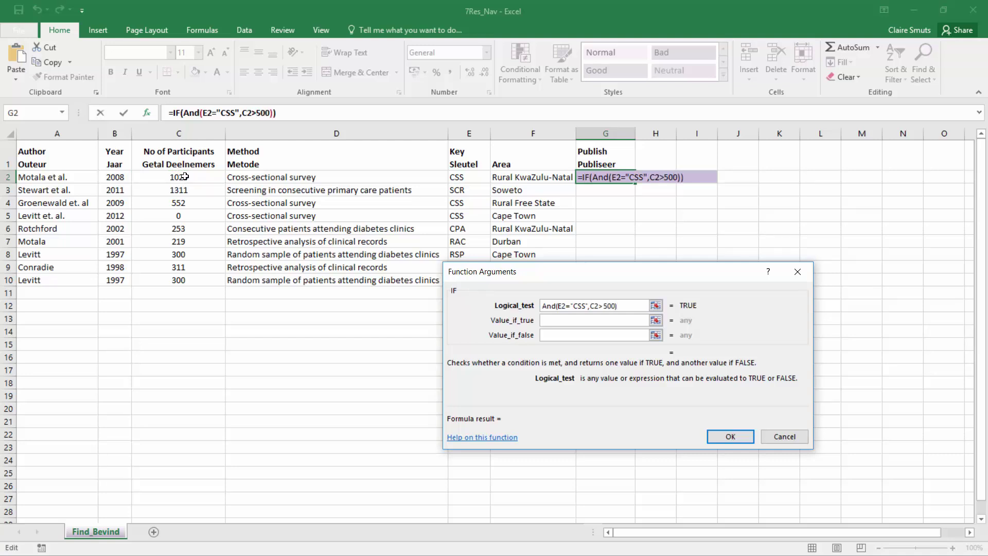
# Finish the formula with "Publish" if true and "" if false, and commit it
pyautogui.click(598, 321)
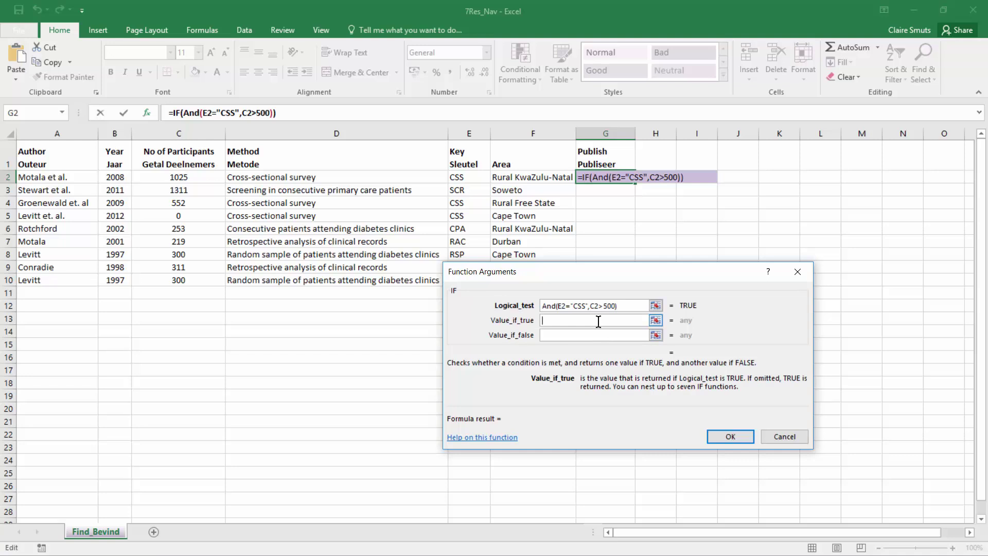
pyautogui.write('"Publish"')
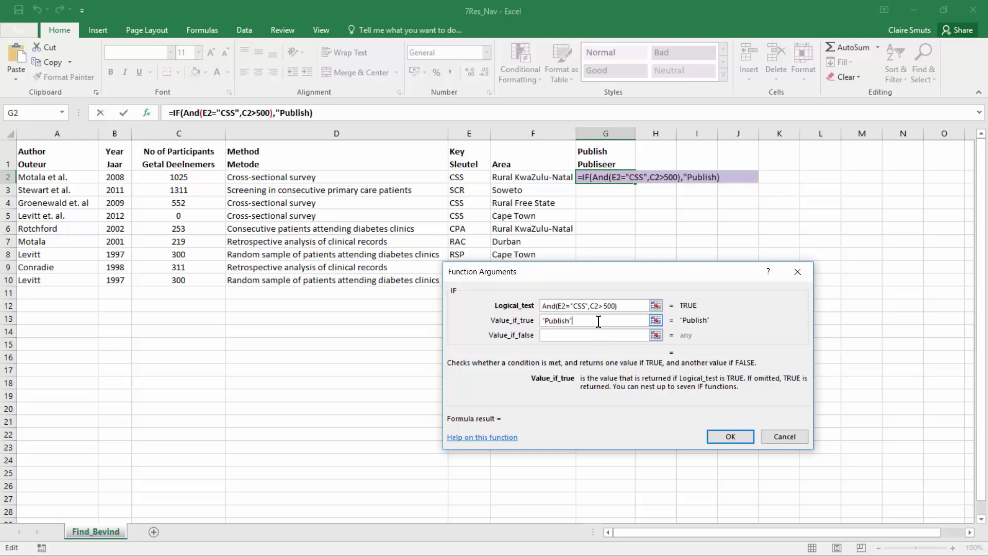
pyautogui.press('Tab')
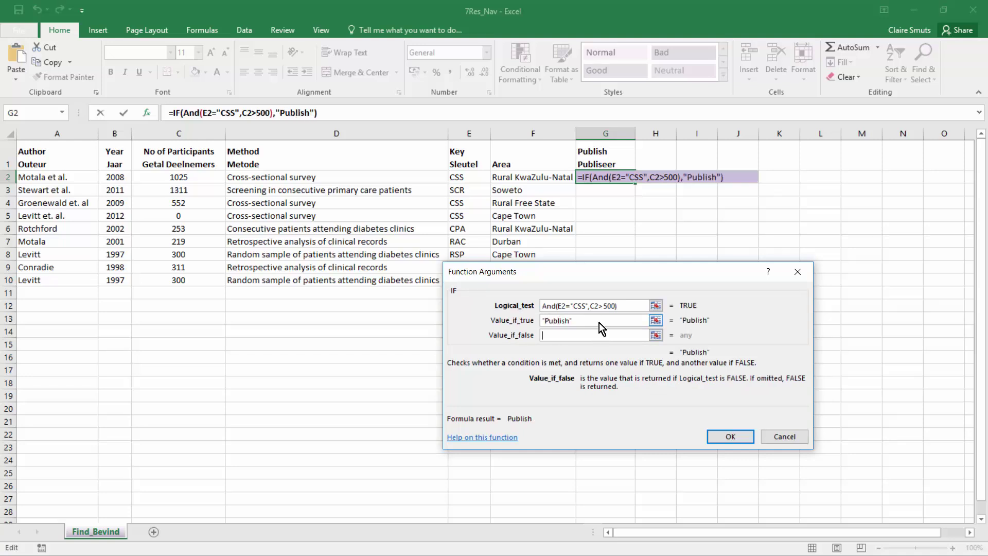
pyautogui.write('""')
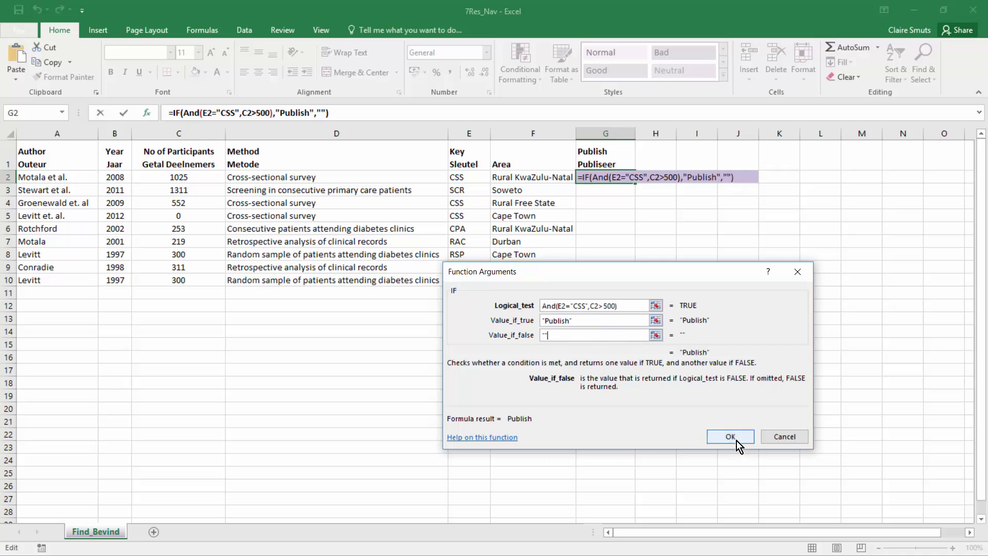
pyautogui.click(732, 436)
pyautogui.click(236, 114)
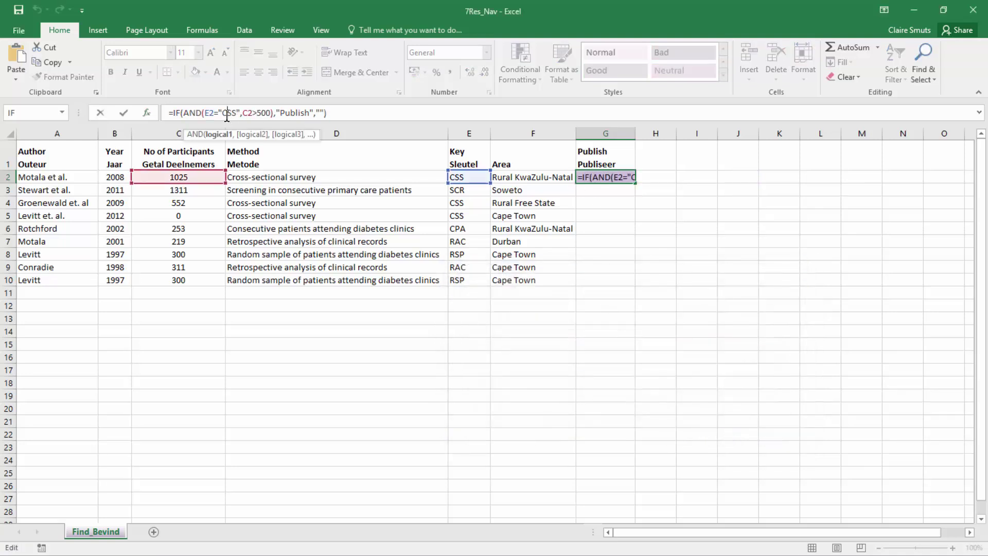
pyautogui.click(193, 113)
pyautogui.click(205, 114)
pyautogui.press('Return')
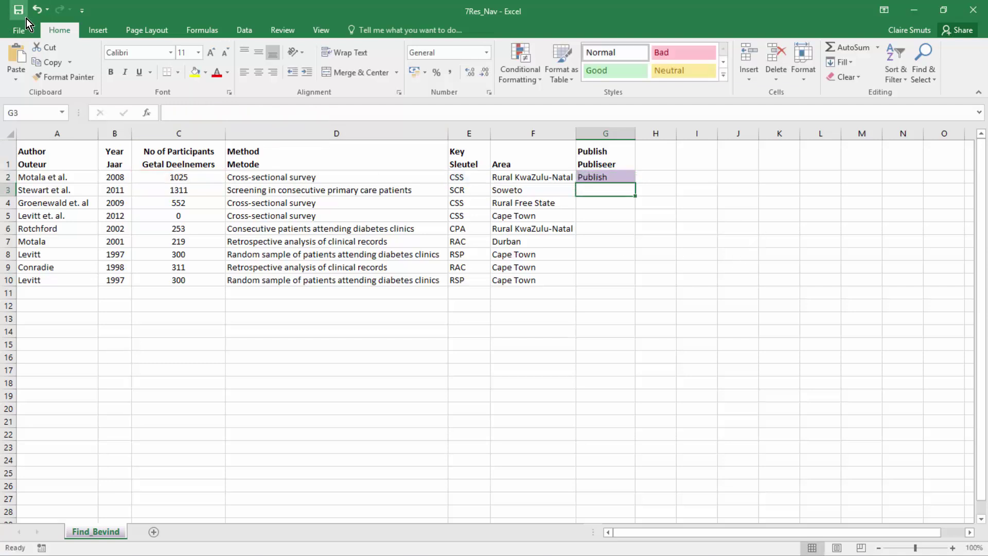
# Close the workbook and open the 7Conv_Veran database with its content enabled
pyautogui.click(973, 10)
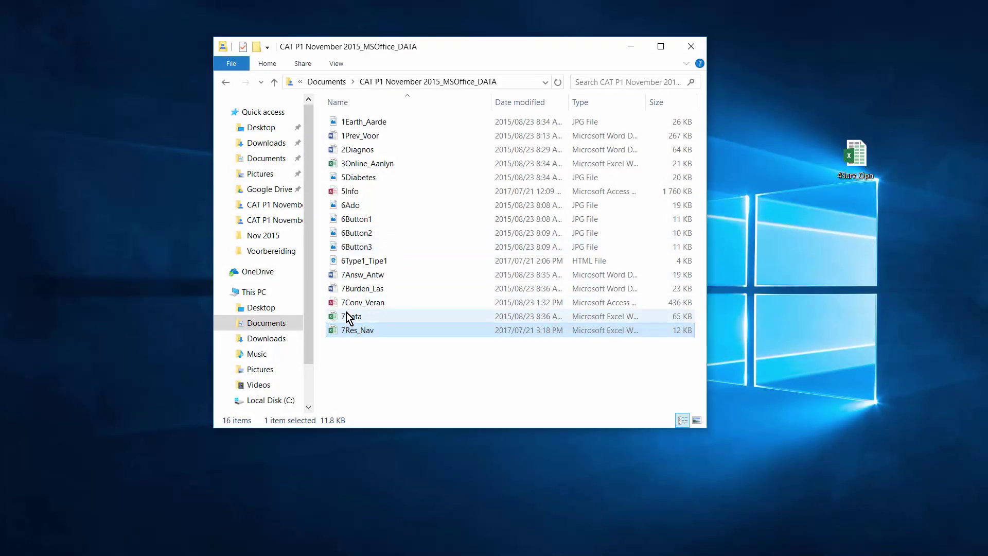
pyautogui.doubleClick(348, 306)
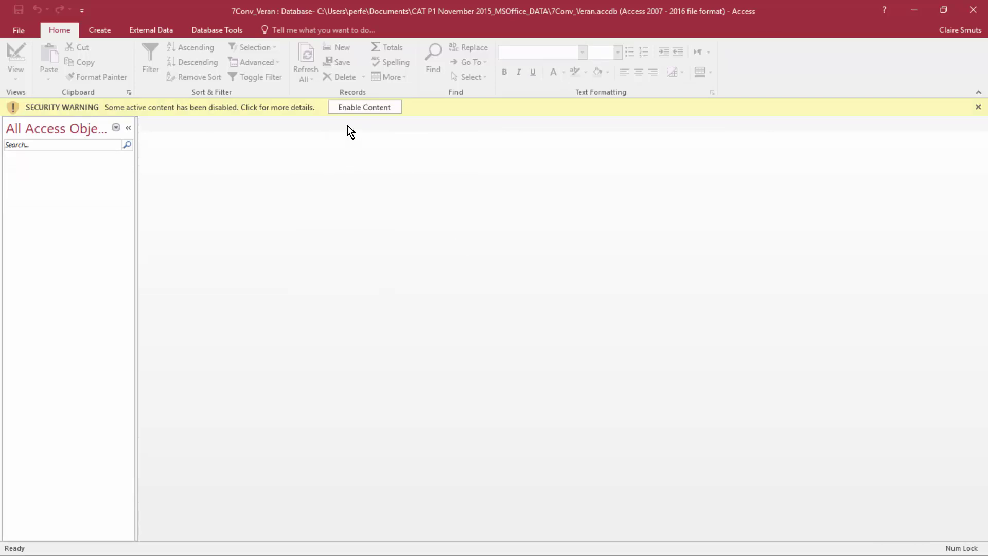
pyautogui.click(354, 107)
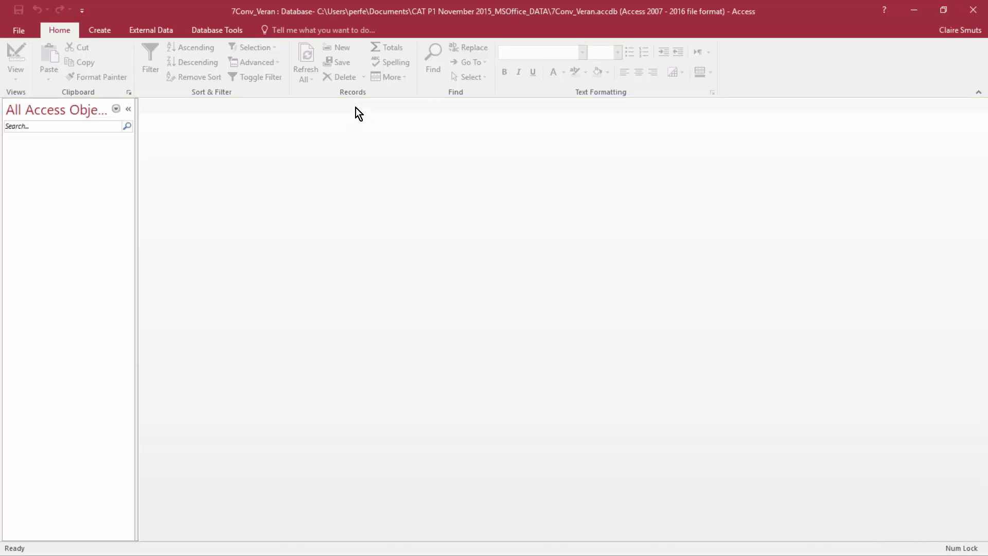
# Link 7Res_Nav.xlsx as table Find_Bevind with first-row headings, then open the table
pyautogui.click(143, 31)
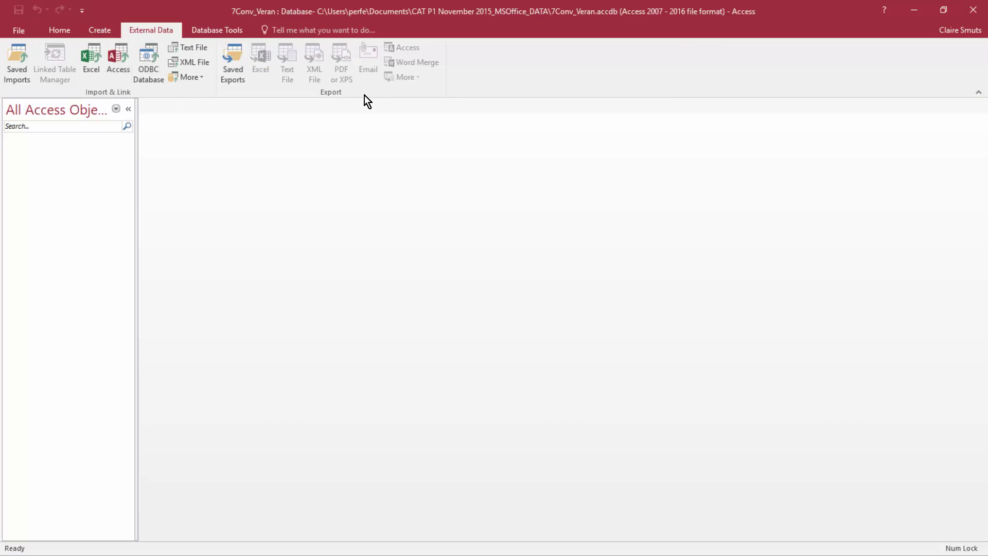
pyautogui.click(96, 52)
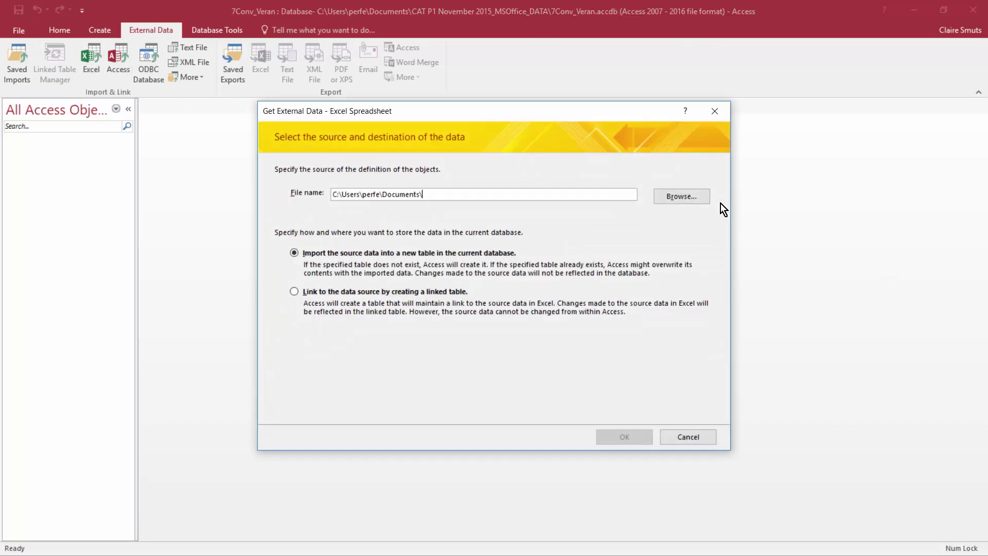
pyautogui.click(692, 199)
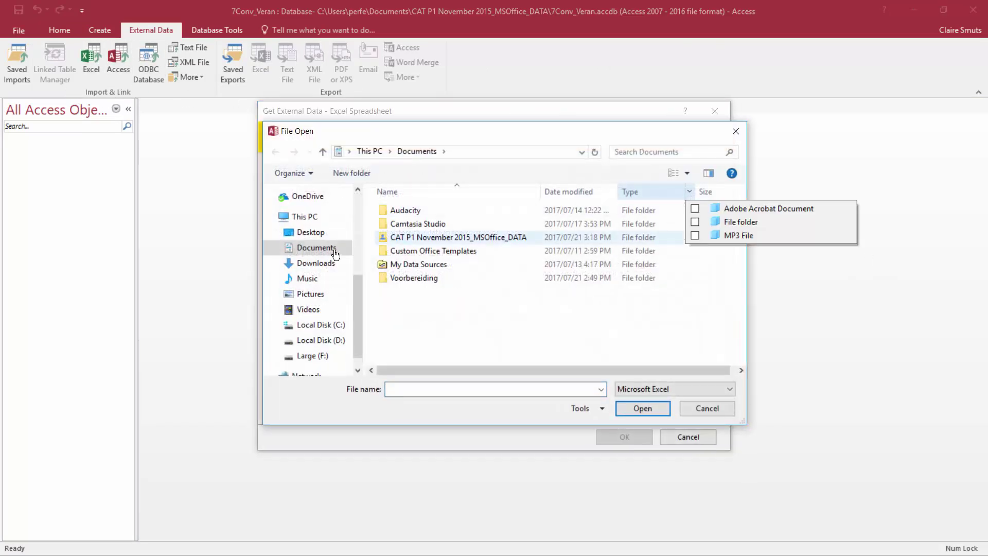
pyautogui.doubleClick(424, 239)
pyautogui.doubleClick(422, 238)
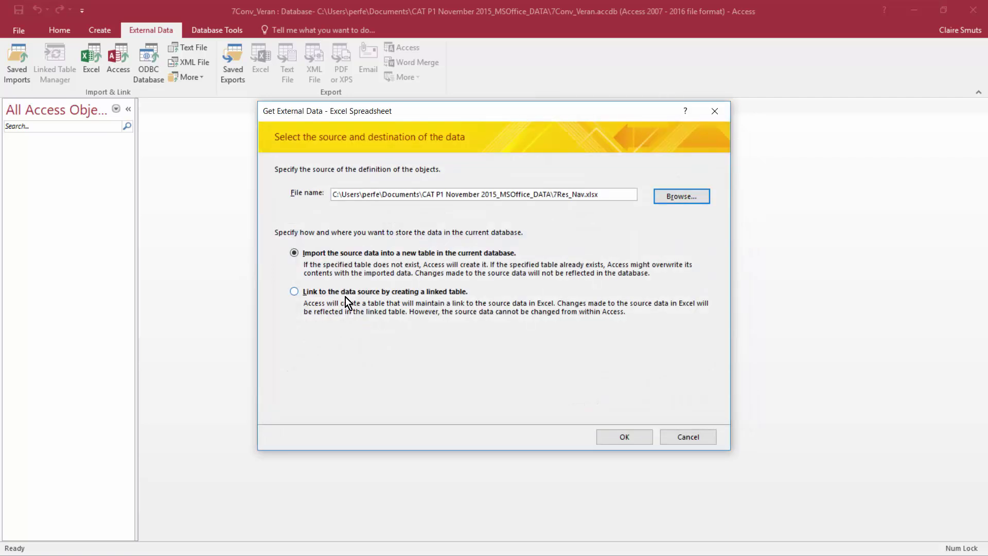
pyautogui.click(295, 292)
pyautogui.click(627, 438)
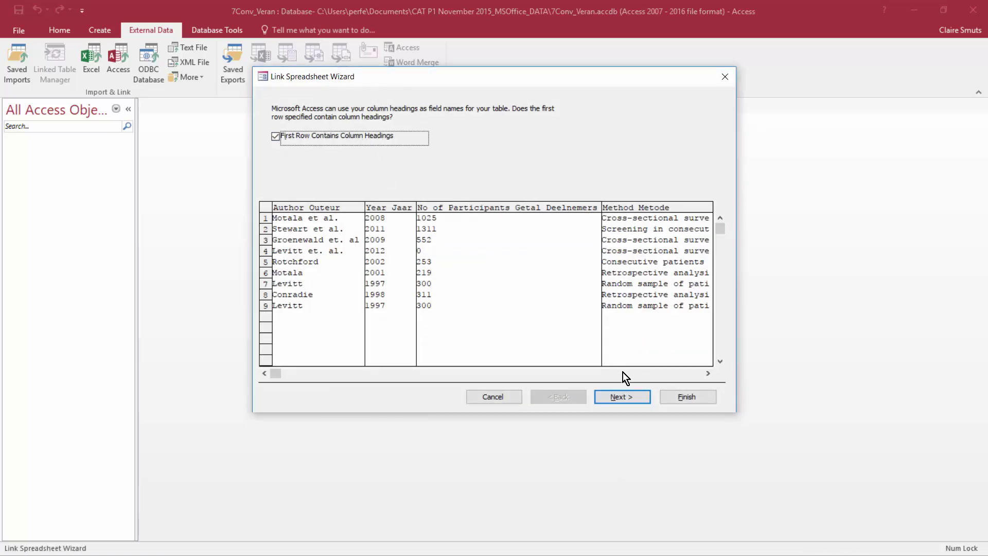
pyautogui.click(619, 397)
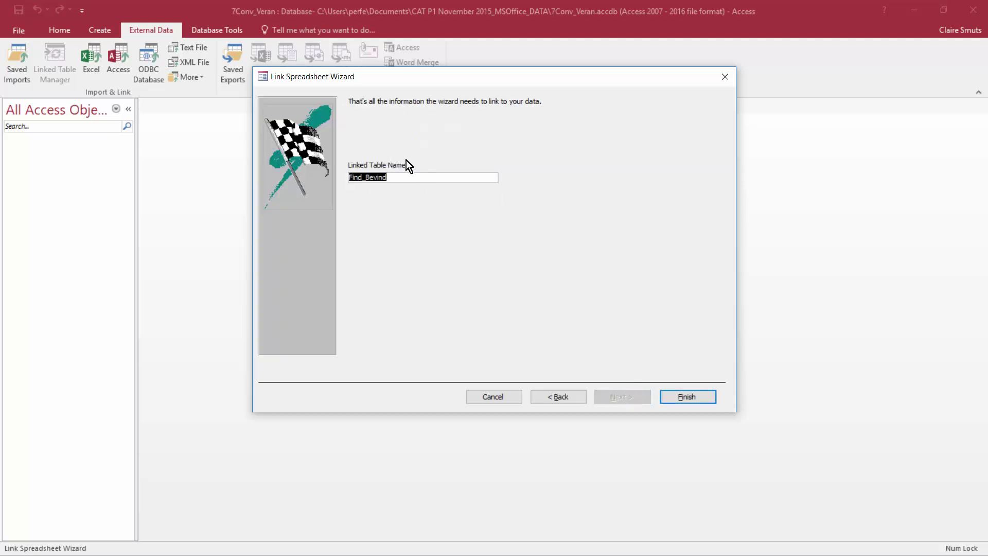
pyautogui.click(687, 393)
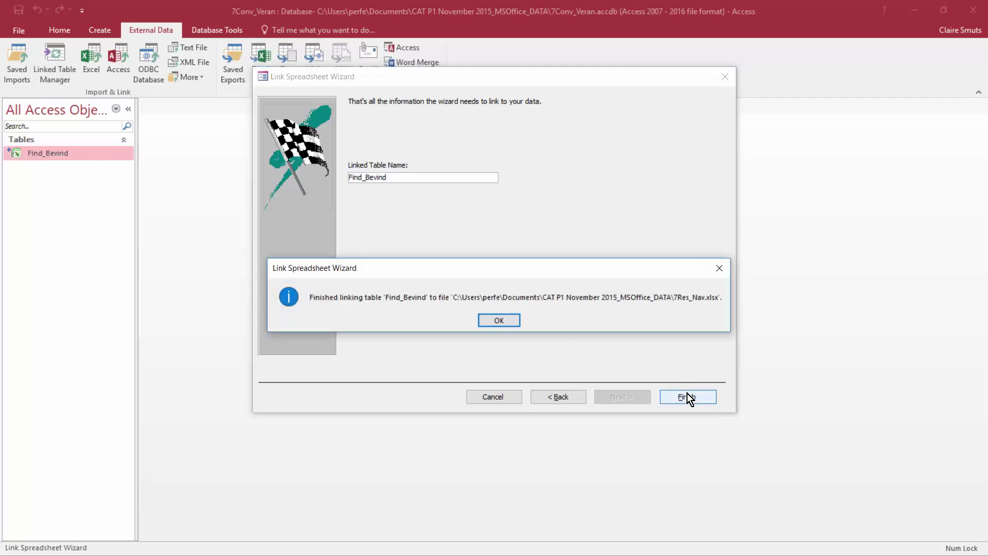
pyautogui.click(513, 319)
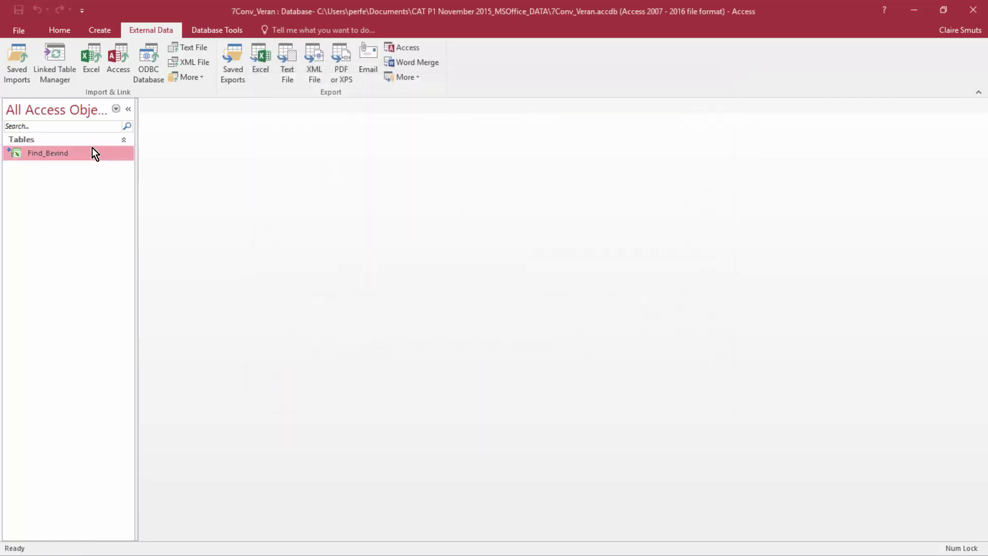
pyautogui.doubleClick(25, 154)
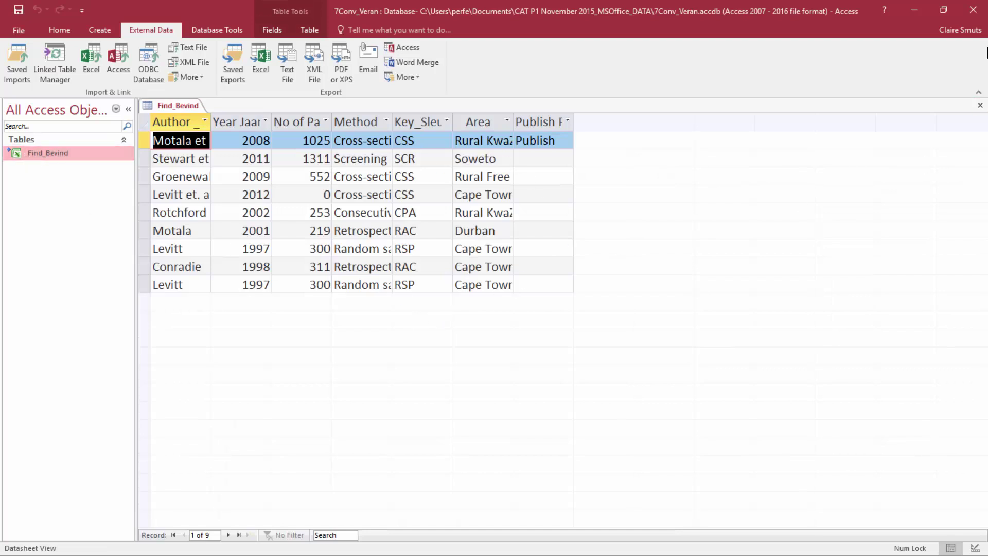
# Open 7Burden_Las for editing and place the cursor after 'on page' in the Refer to Table 1 line
pyautogui.click(973, 10)
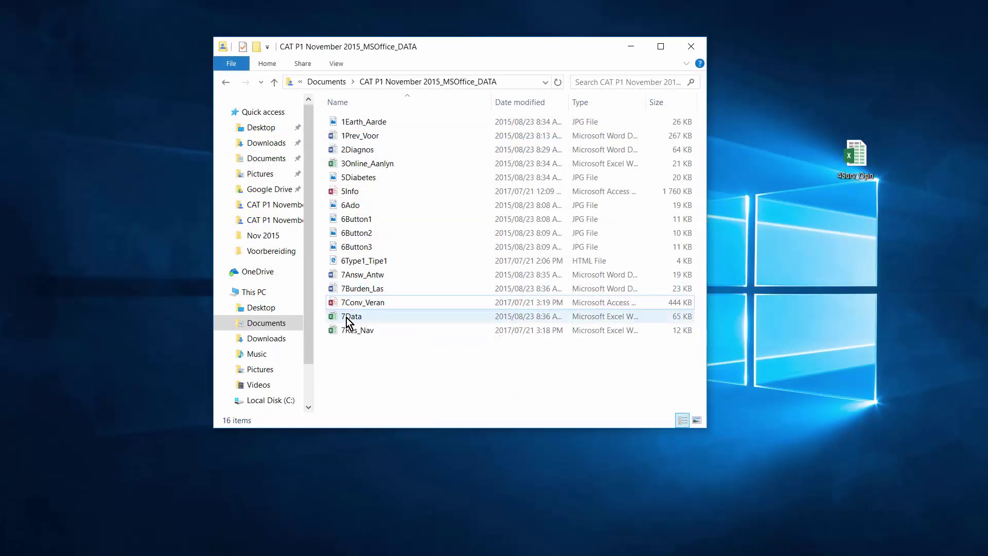
pyautogui.doubleClick(347, 287)
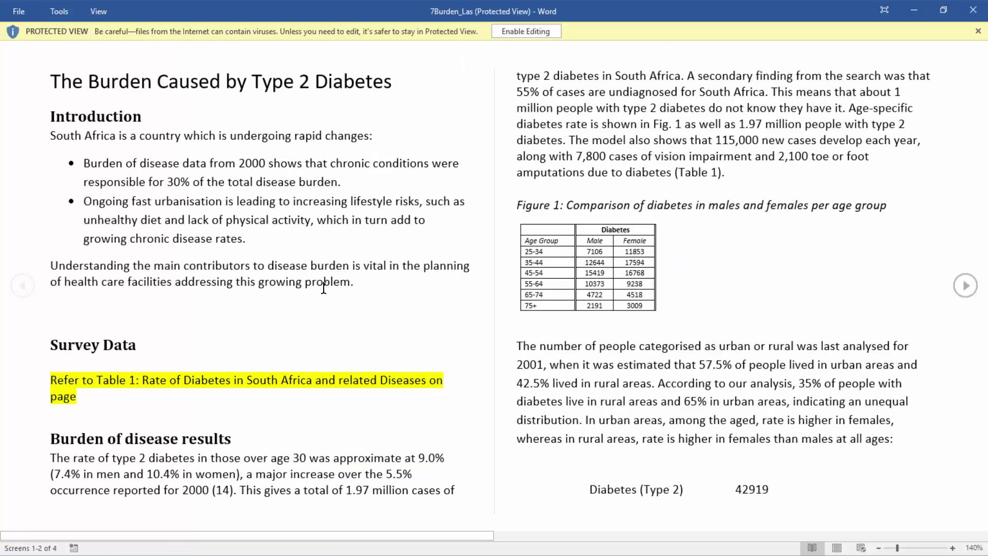
pyautogui.click(526, 31)
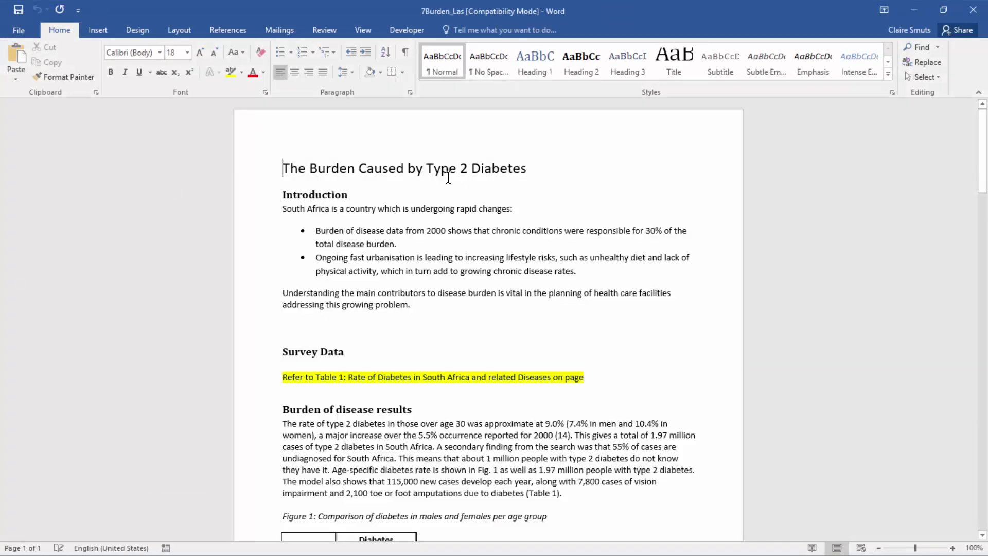
pyautogui.scroll(-3, 448, 178)
pyautogui.click(260, 193)
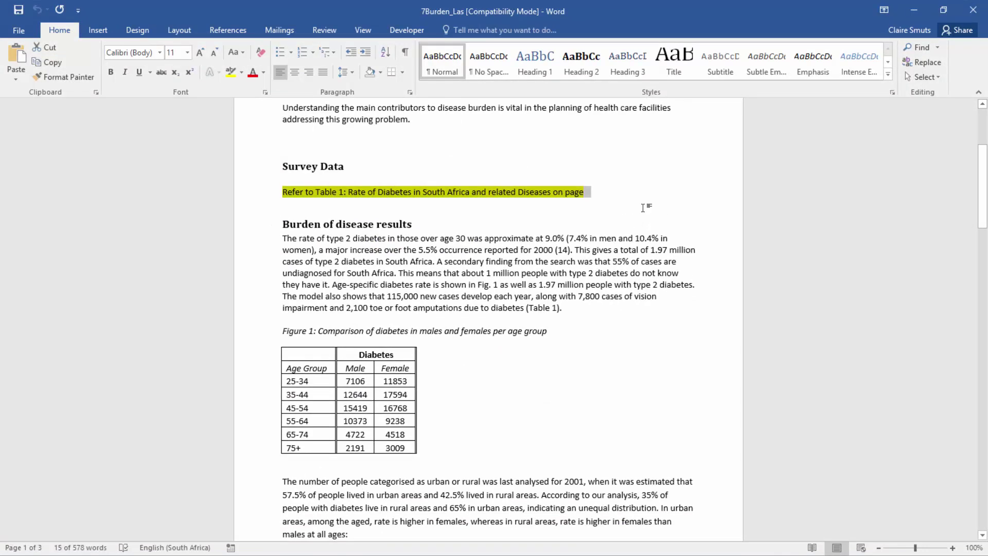
pyautogui.click(608, 194)
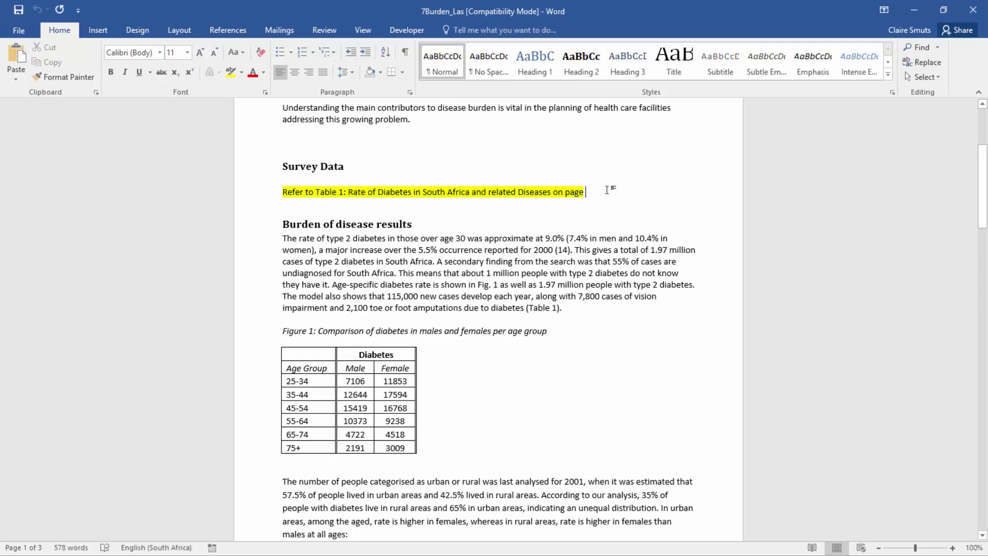
# Insert a Table 1 page-number cross-reference there and follow it to the caption
pyautogui.click(235, 30)
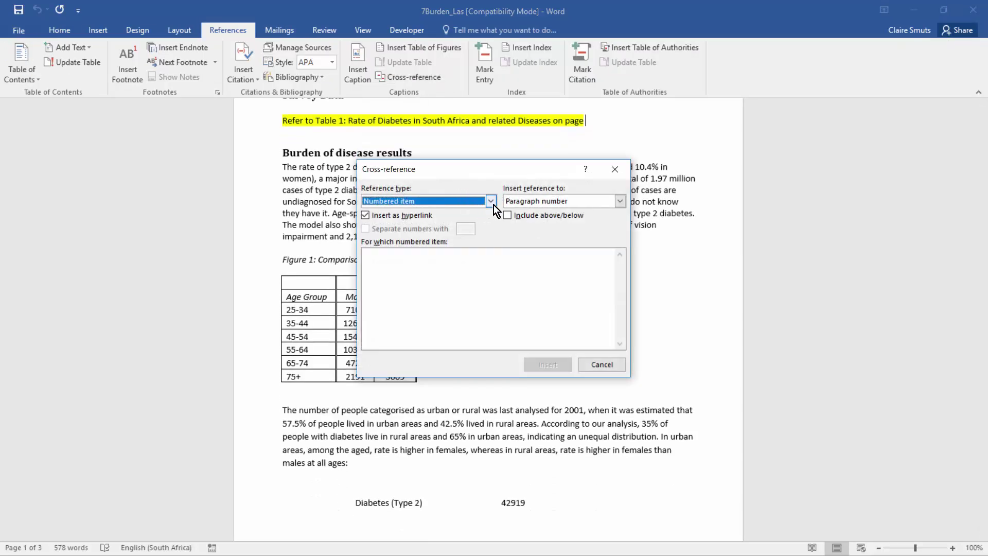
pyautogui.click(494, 205)
pyautogui.scroll(-1, 476, 234)
pyautogui.click(401, 254)
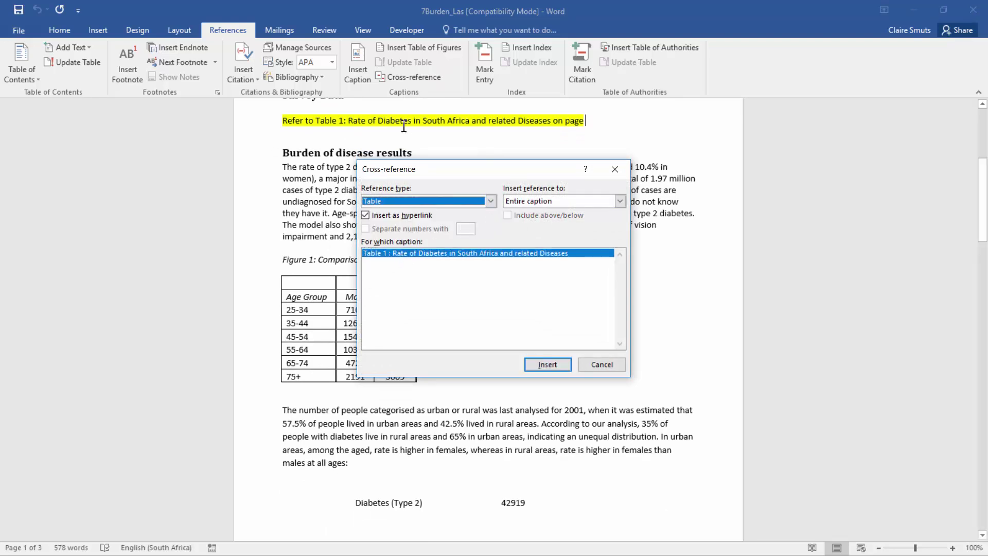
pyautogui.click(591, 205)
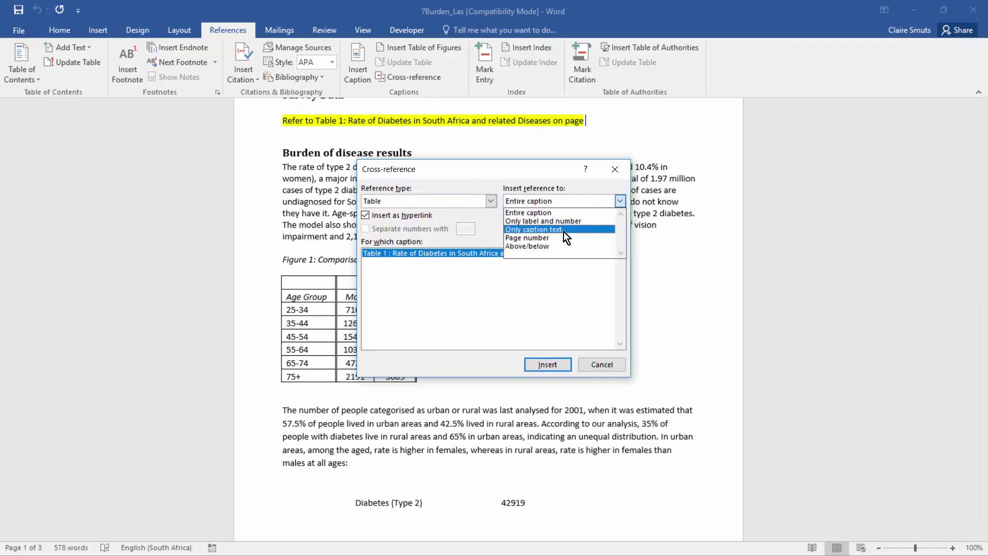
pyautogui.click(564, 237)
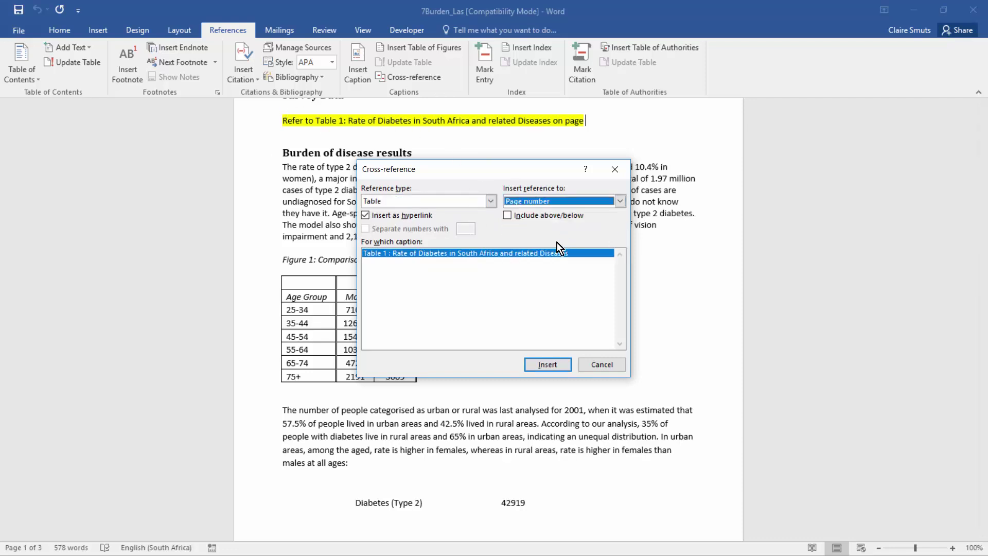
pyautogui.click(538, 363)
pyautogui.click(598, 364)
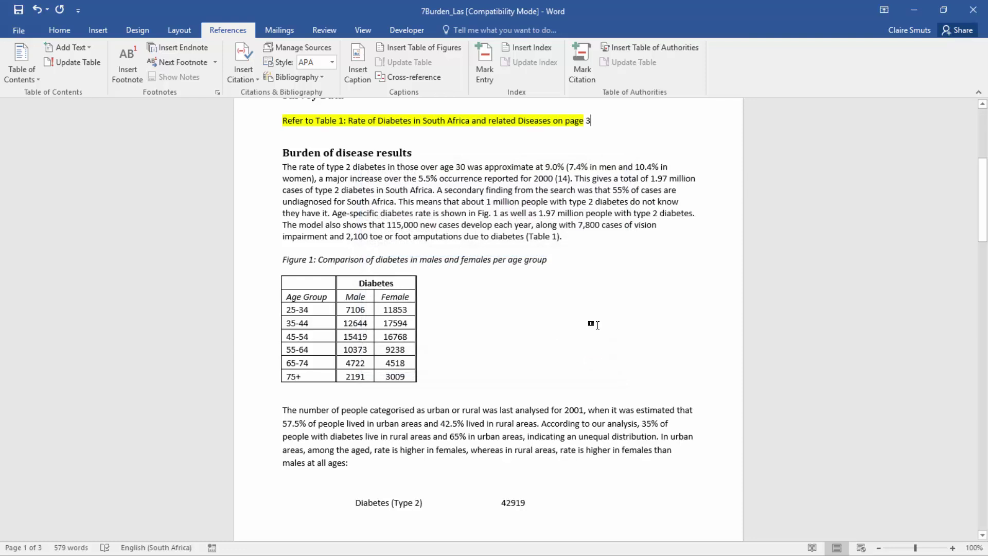
pyautogui.keyDown('ctrl'); pyautogui.click(587, 120); pyautogui.keyUp('ctrl')
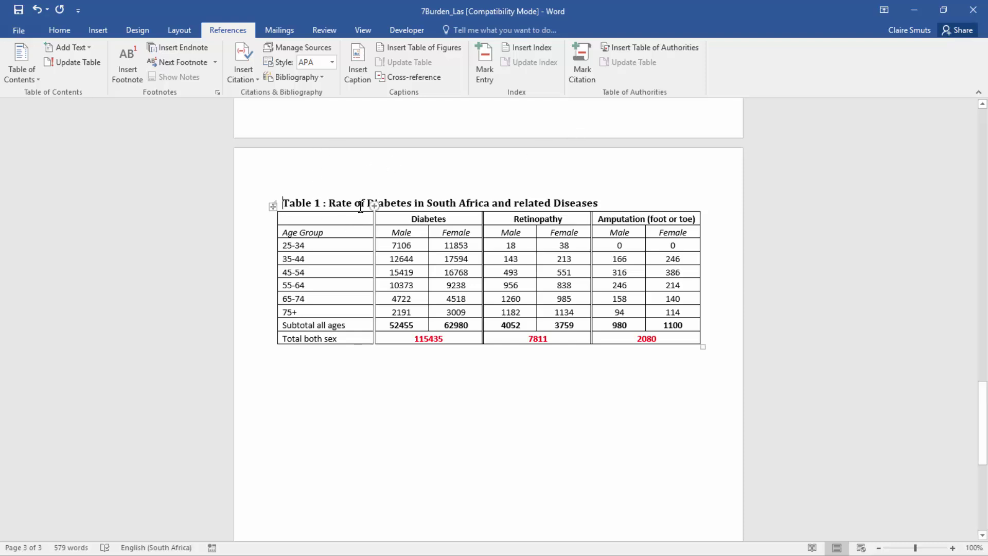
# Turn on Show/Hide ¶ to reveal paragraph marks and the Next Page section break
pyautogui.scroll(10, 361, 207)
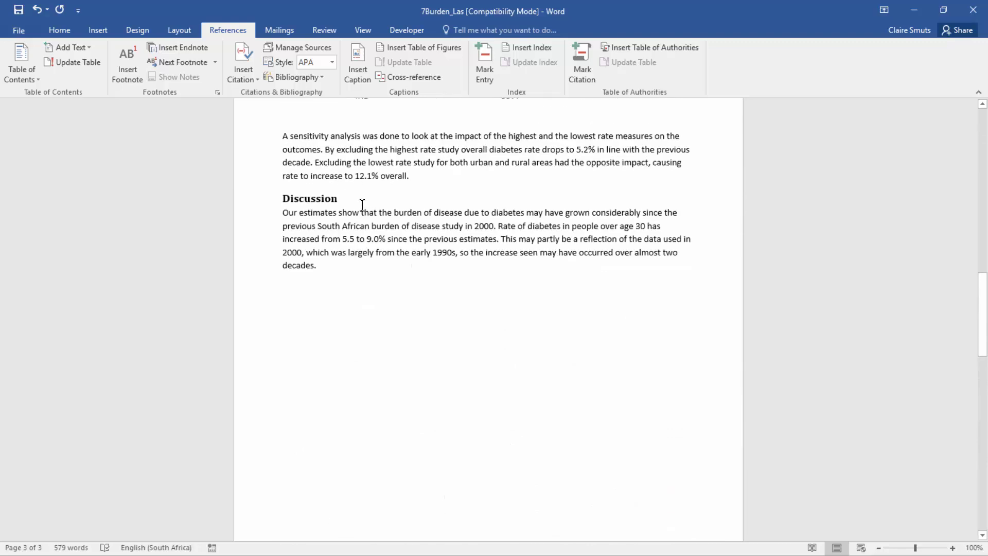
pyautogui.scroll(-8, 363, 205)
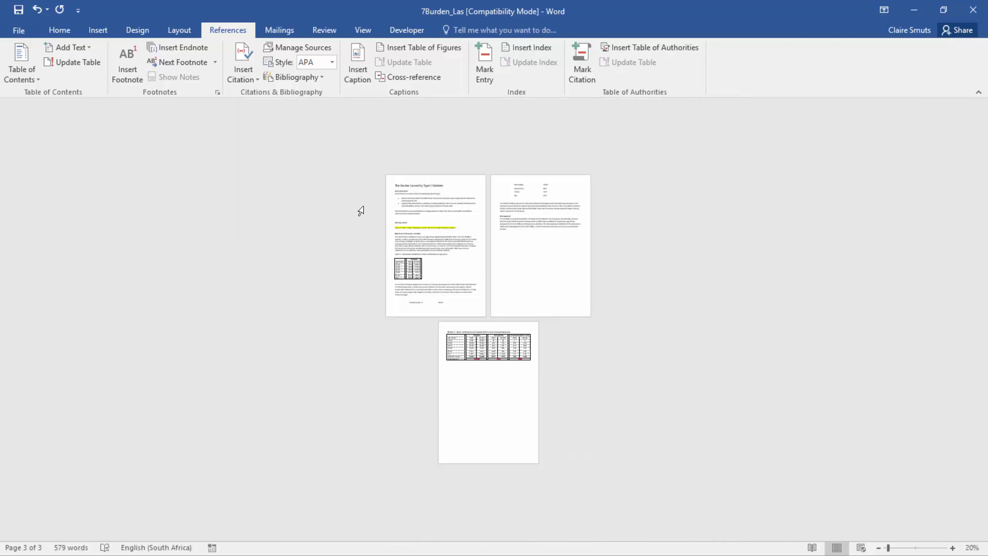
pyautogui.scroll(4, 402, 230)
pyautogui.scroll(5, 403, 230)
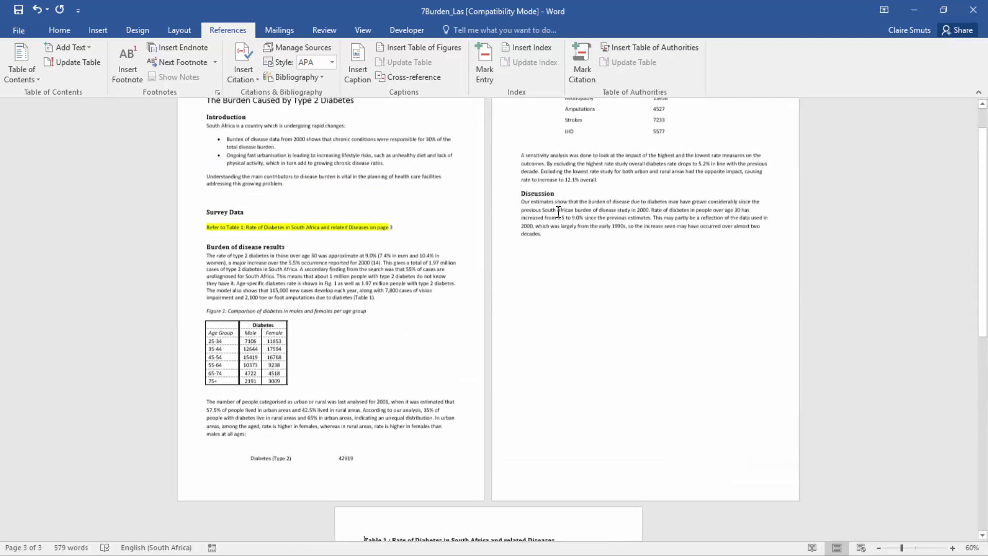
pyautogui.scroll(1, 648, 225)
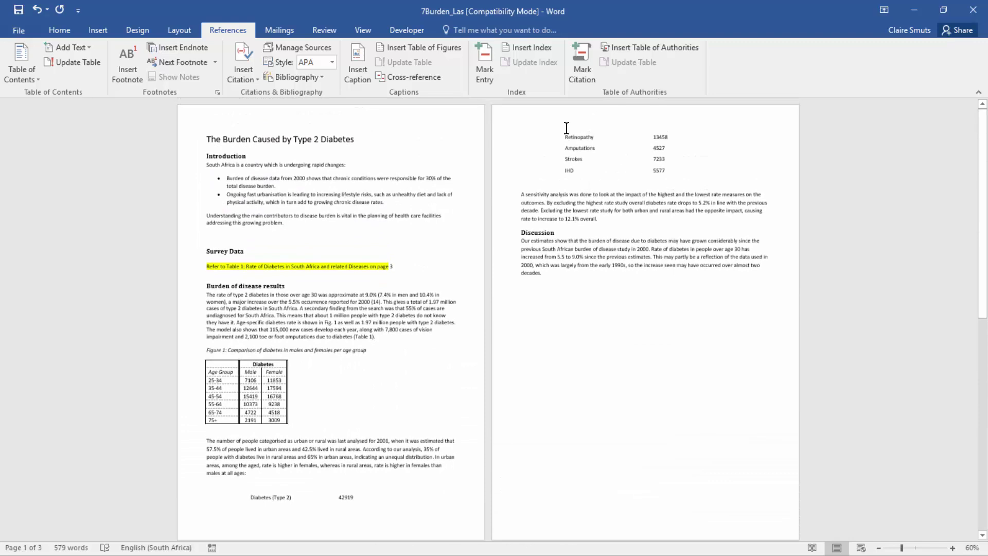
pyautogui.scroll(-8, 536, 143)
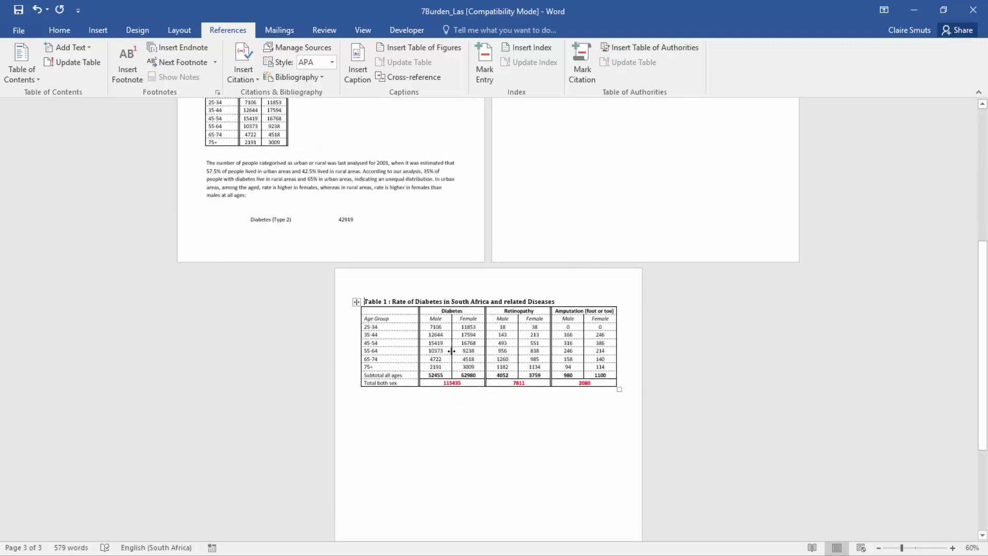
pyautogui.click(67, 31)
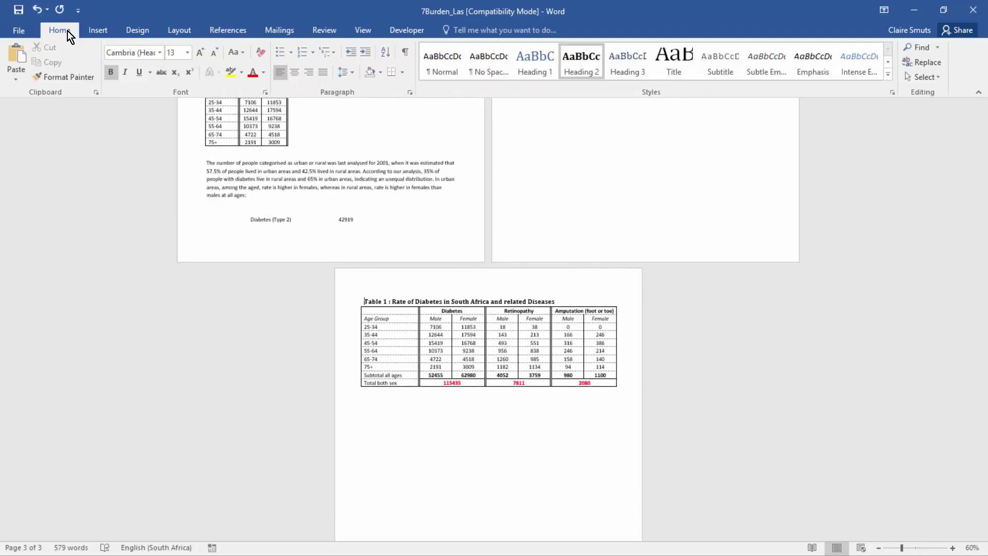
pyautogui.click(405, 52)
pyautogui.scroll(4, 692, 227)
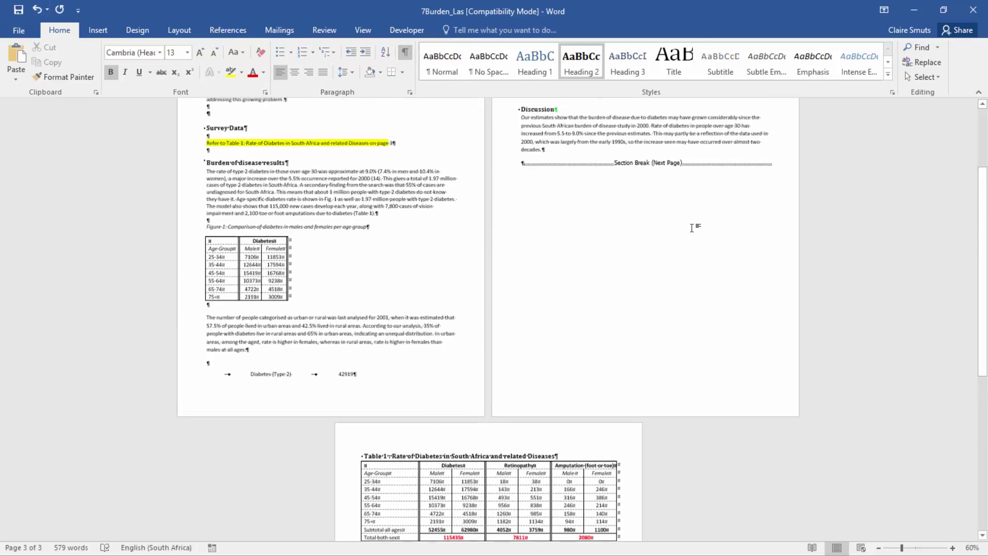
pyautogui.scroll(2, 692, 227)
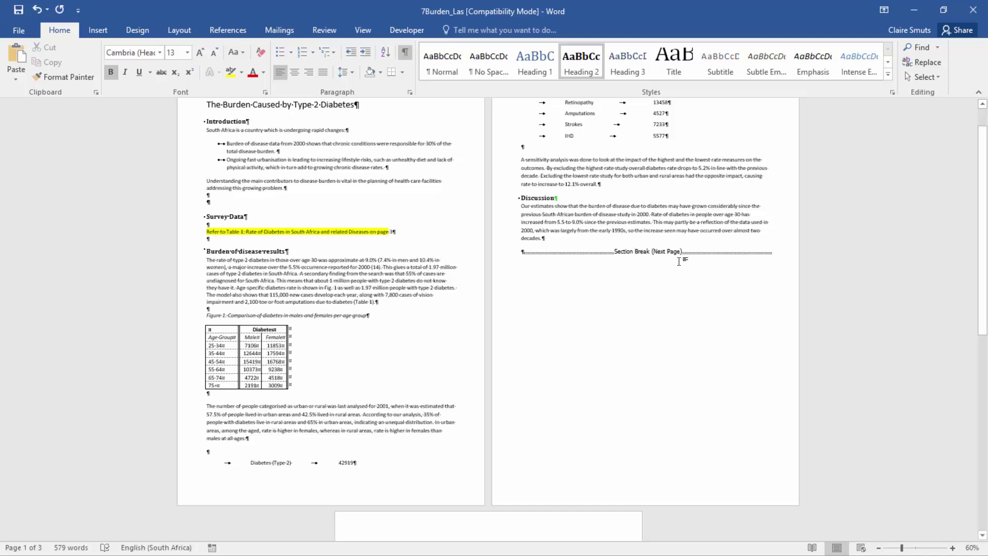
# Open the header area and undo the stray text added to the headers
pyautogui.scroll(-8, 664, 255)
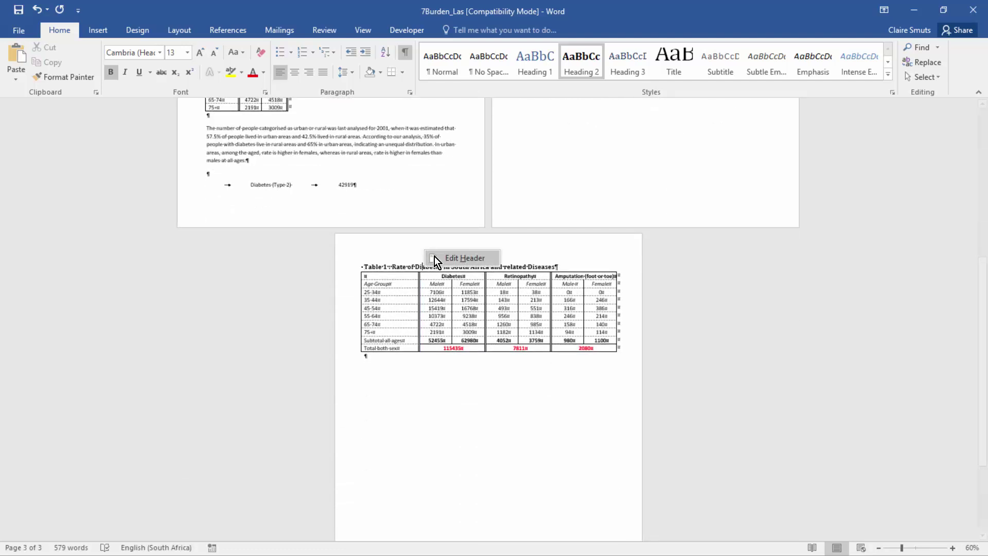
pyautogui.click(436, 258)
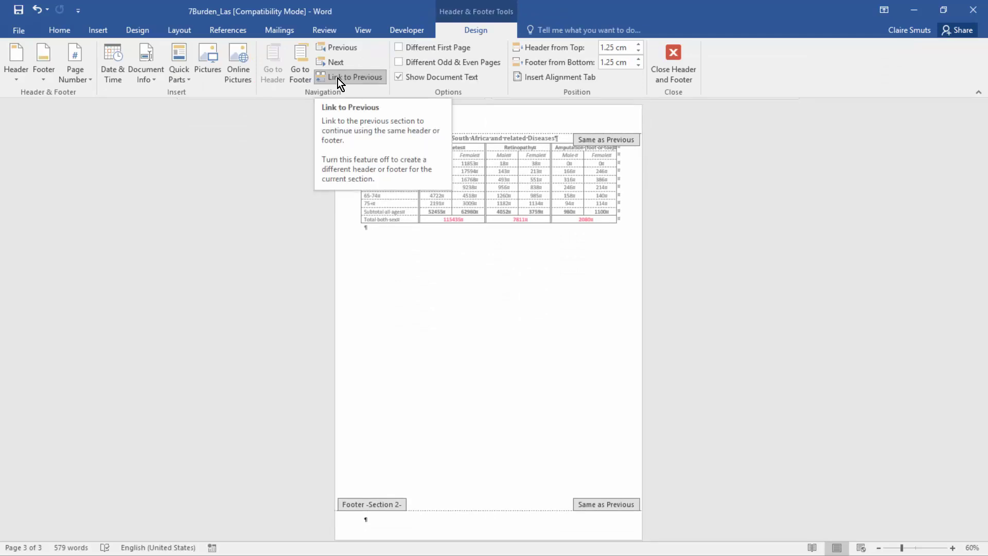
pyautogui.scroll(10, 555, 249)
pyautogui.scroll(2, 554, 248)
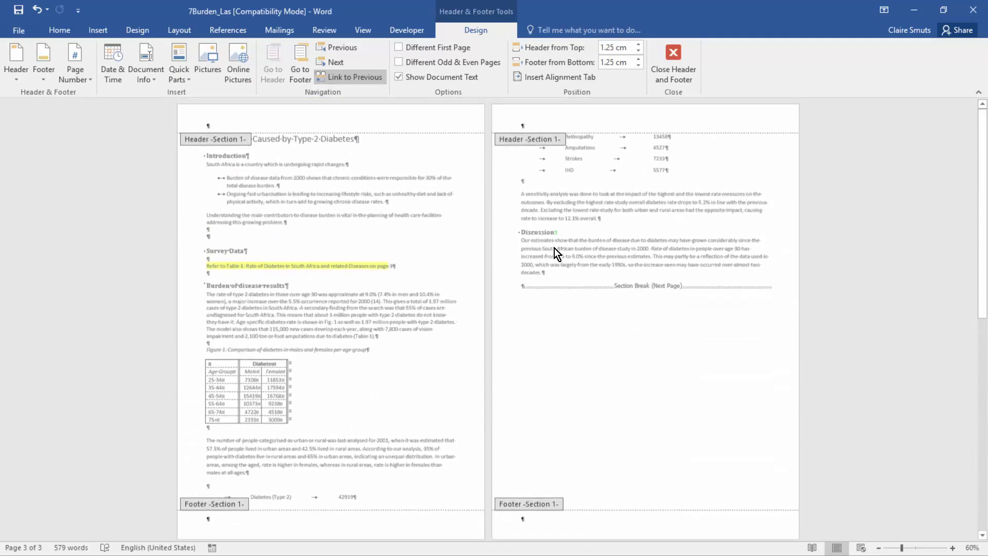
pyautogui.scroll(-5, 554, 248)
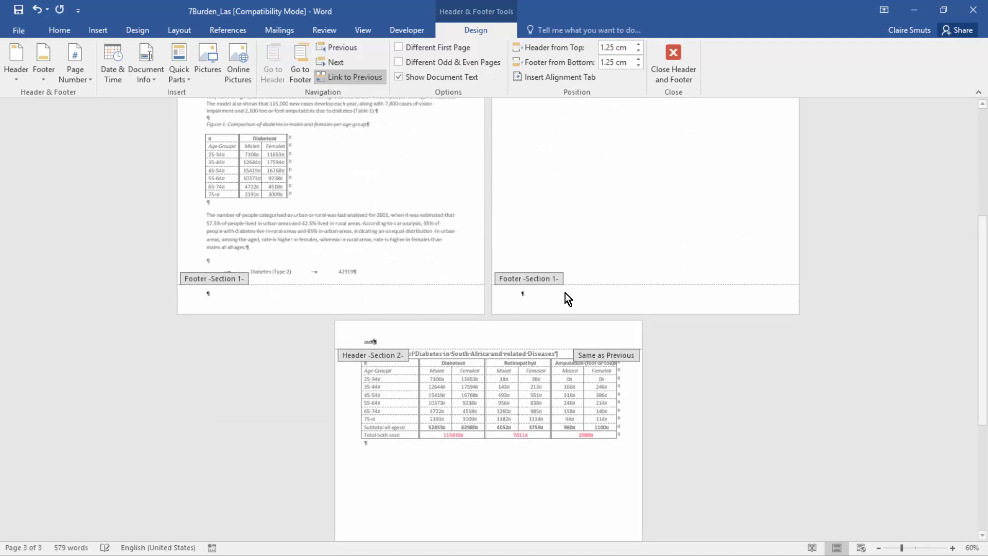
pyautogui.scroll(4, 570, 307)
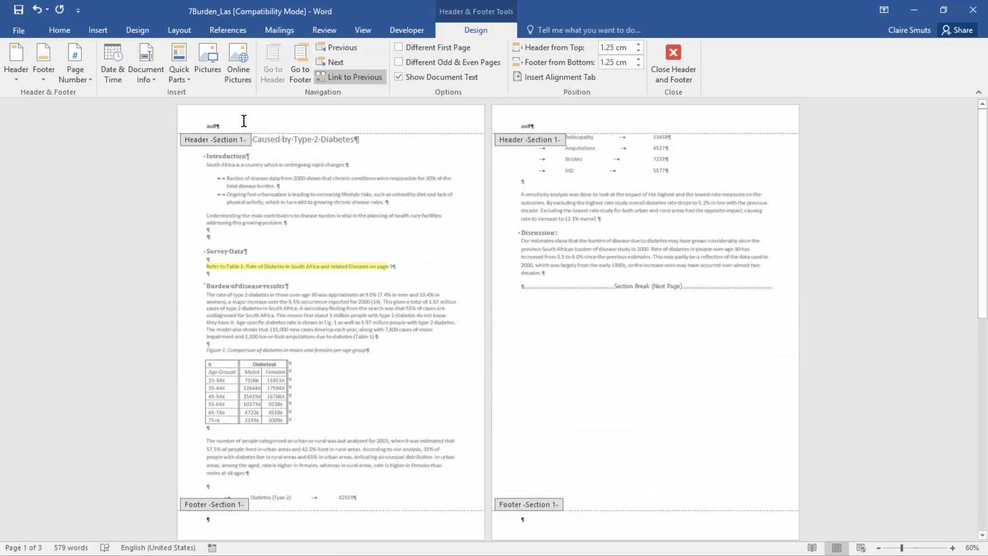
pyautogui.click(268, 139)
pyautogui.hotkey('ctrl', 'z')
# Unlink the page 3 header from the previous section and type 'Annexure' in it
pyautogui.scroll(-2, 448, 246)
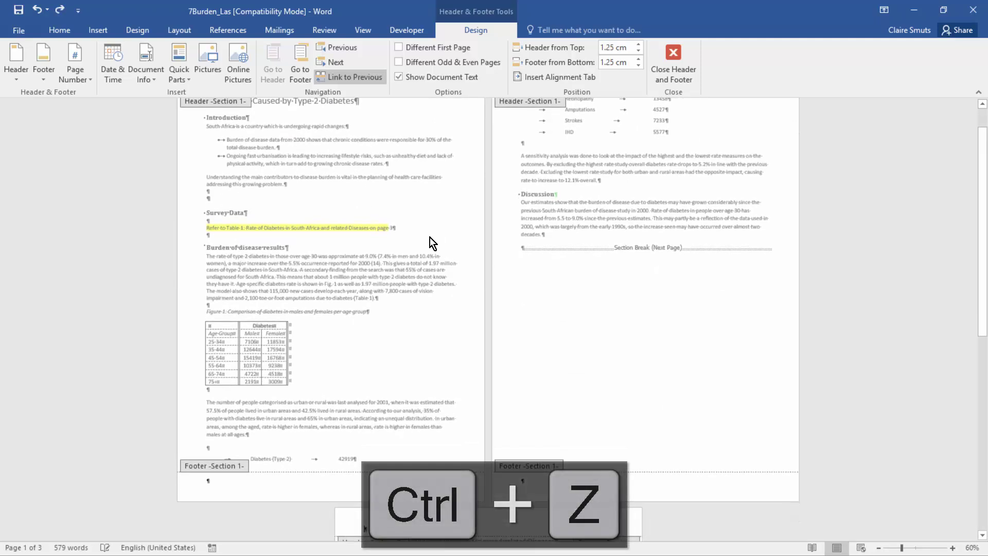
pyautogui.scroll(3, 483, 284)
pyautogui.scroll(-3, 485, 283)
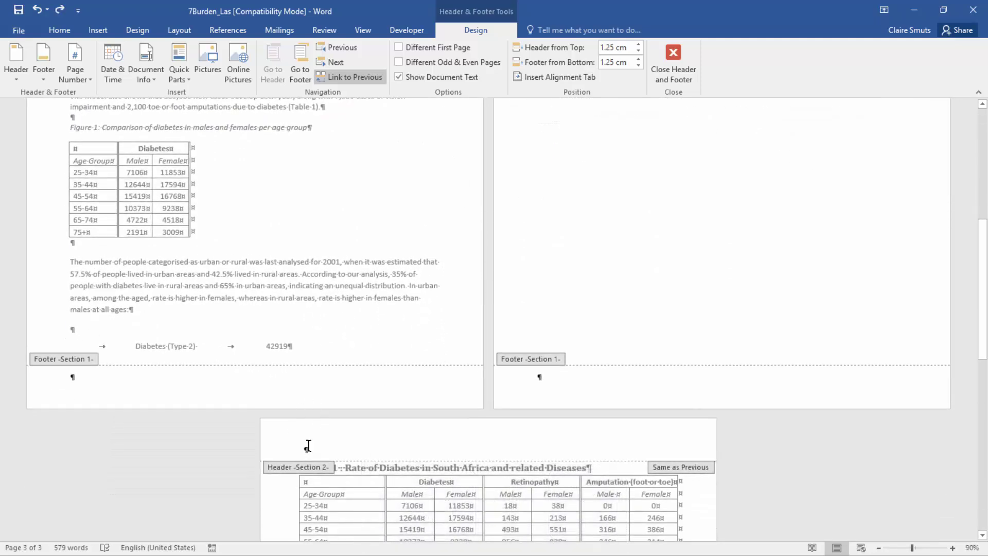
pyautogui.scroll(-3, 306, 453)
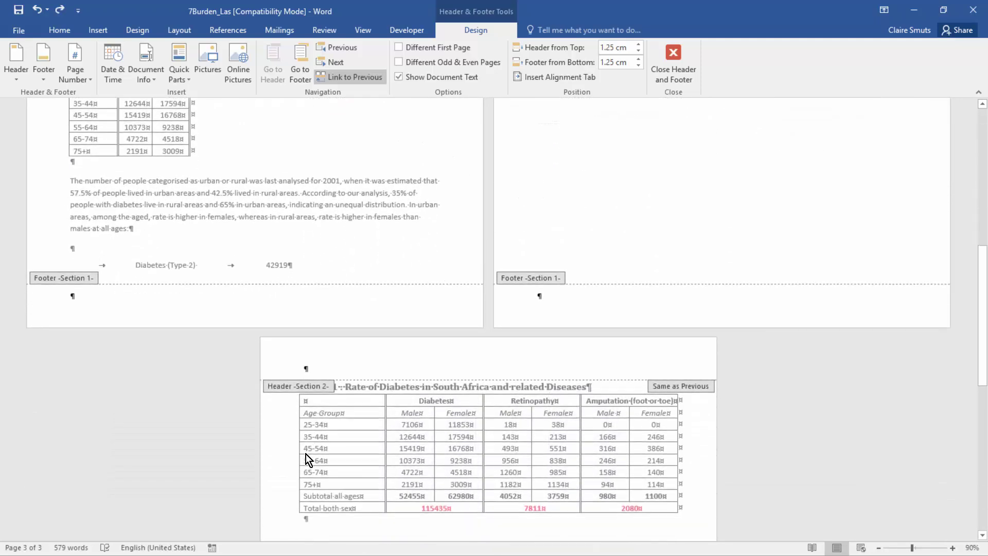
pyautogui.click(348, 76)
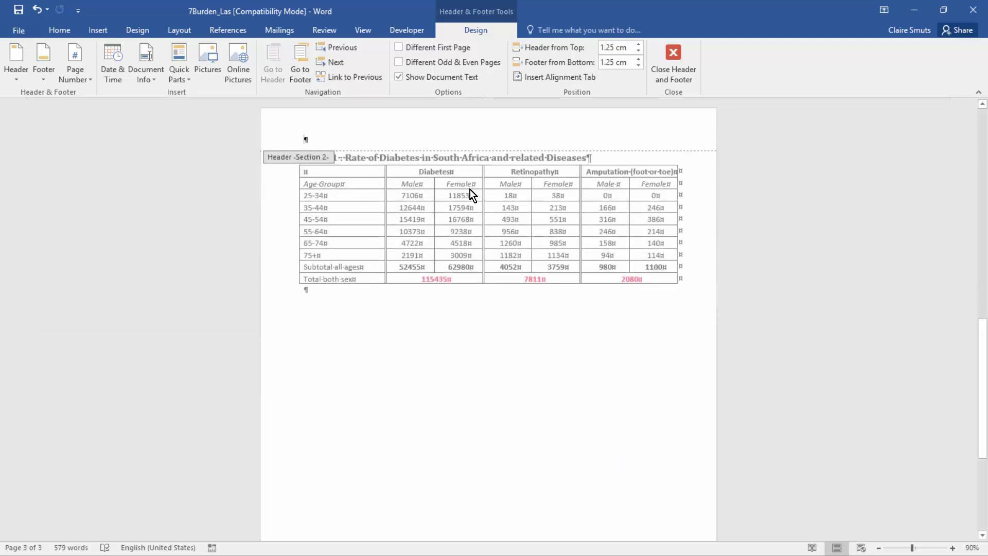
pyautogui.write('Annexure')
pyautogui.click(691, 61)
pyautogui.scroll(10, 574, 251)
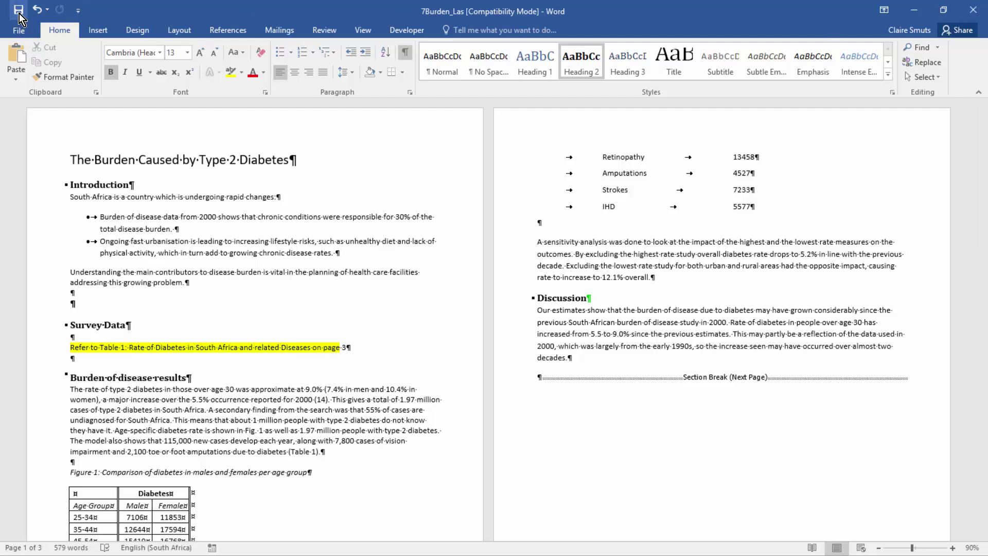
# Close 7Burden_Las and open 7Data with editing and external content enabled
pyautogui.click(969, 11)
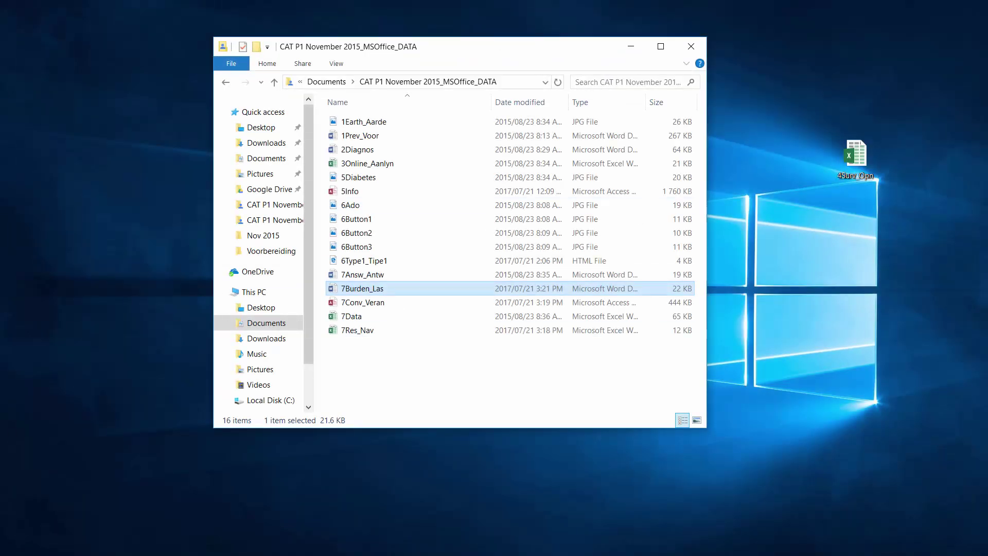
pyautogui.click(349, 318)
pyautogui.doubleClick(347, 316)
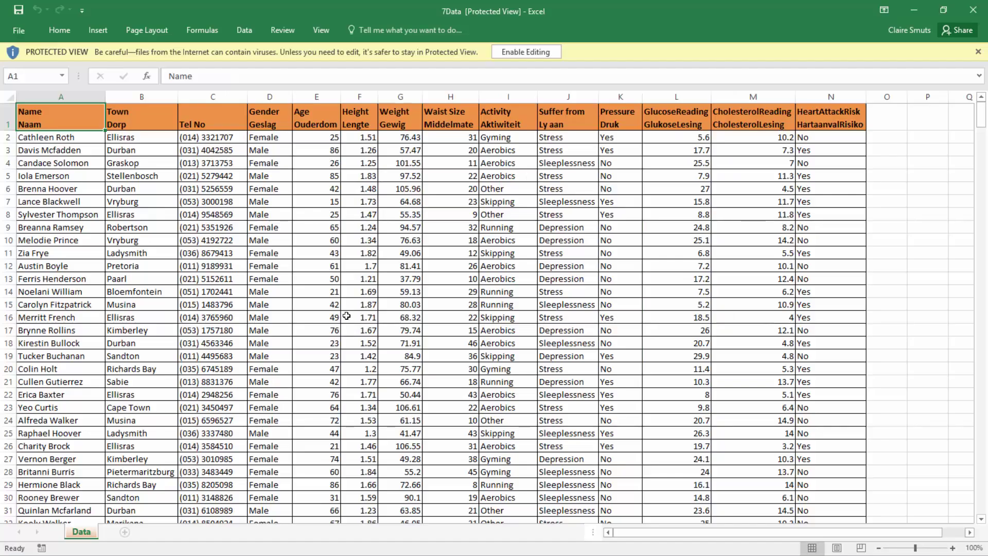
pyautogui.click(529, 50)
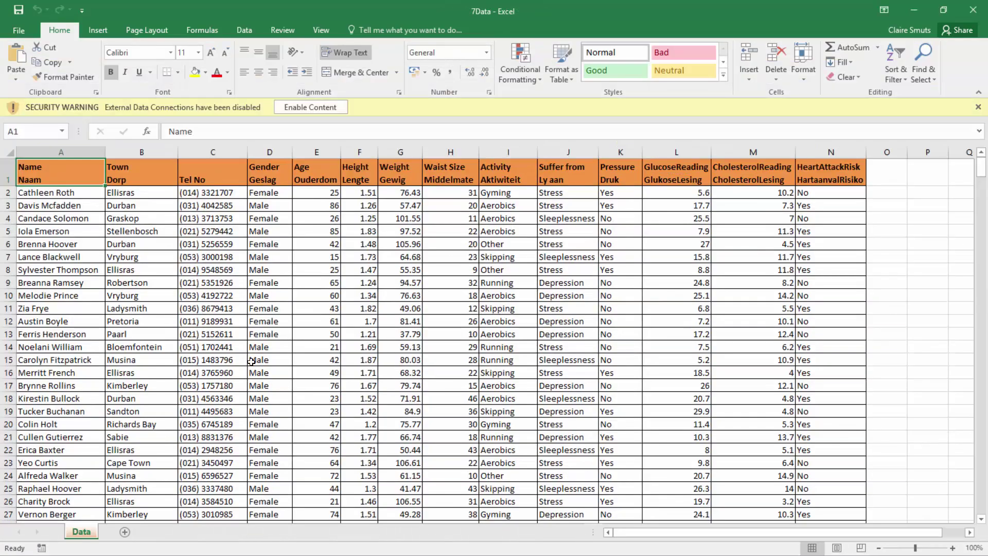
pyautogui.click(325, 109)
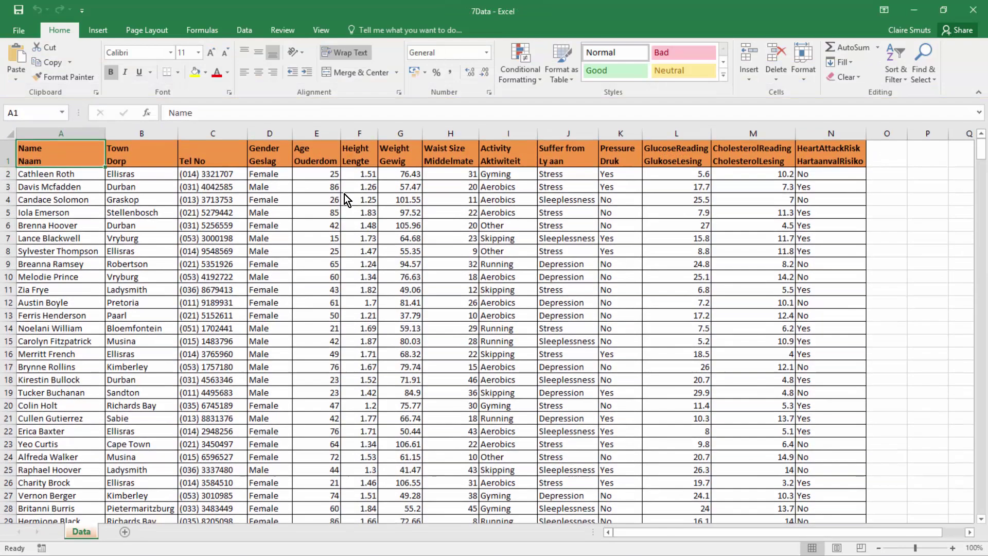
# Open the 7Answ_Antw answer document from the data folder
pyautogui.click(43, 426)
pyautogui.hotkey('alt', 'Tab')
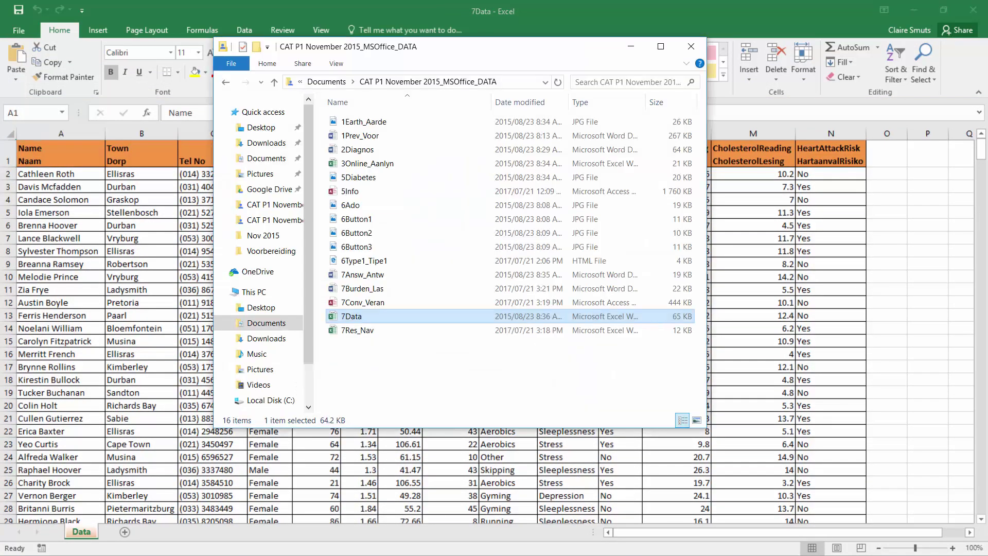
pyautogui.doubleClick(355, 275)
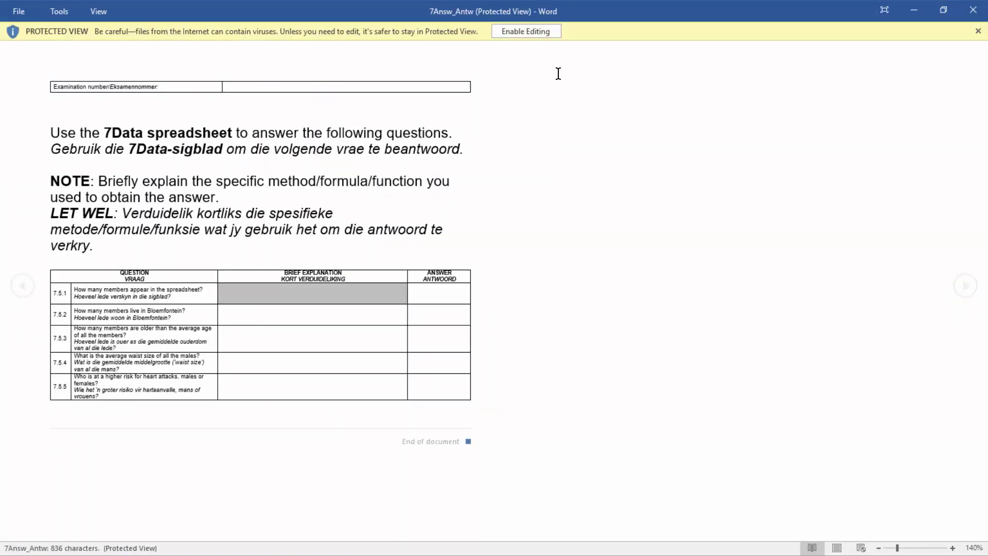
# Enable editing in 7Answ_Antw, enter the examination number, and hide the formatting marks
pyautogui.click(538, 32)
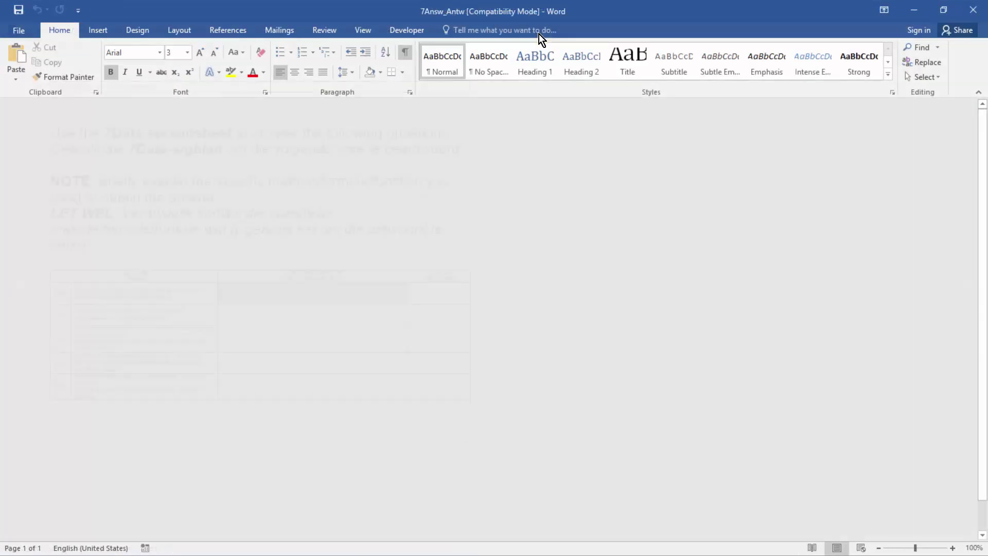
pyautogui.click(451, 208)
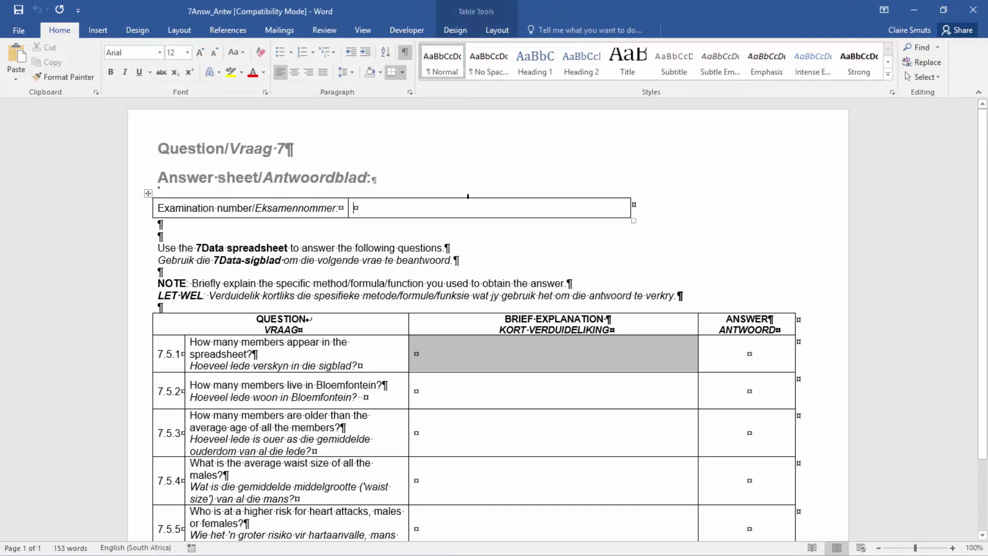
pyautogui.write('0000000000')
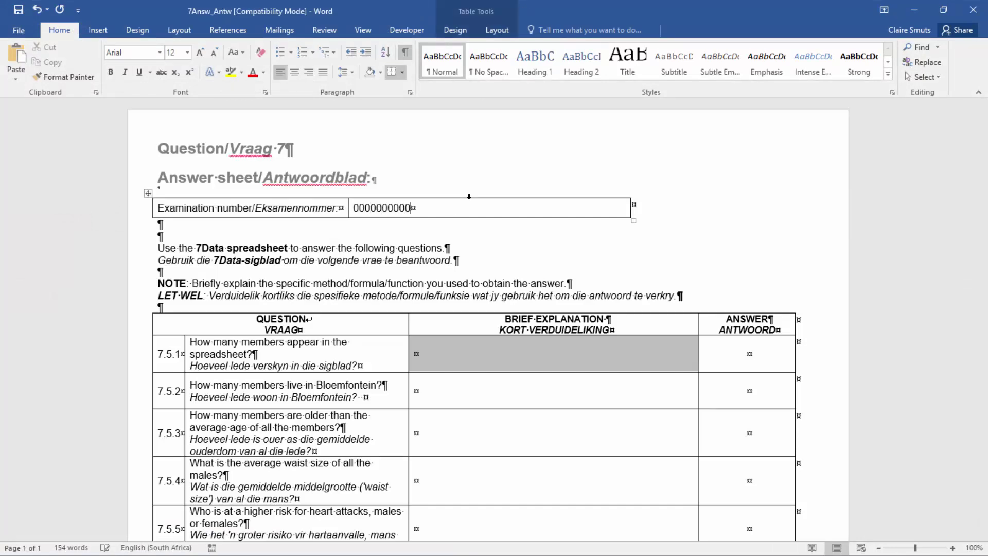
pyautogui.click(406, 52)
pyautogui.scroll(-3, 481, 377)
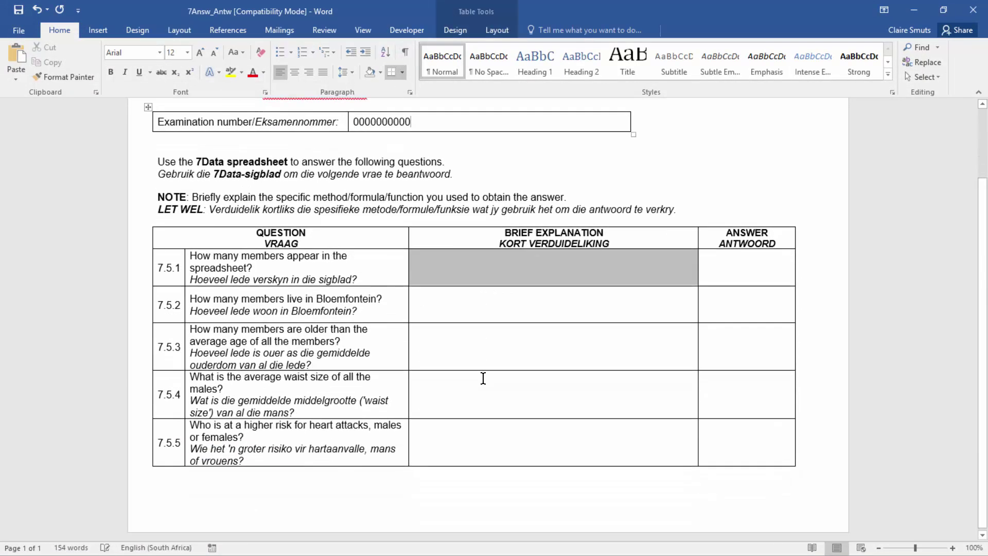
pyautogui.hotkey('alt', 'Tab')
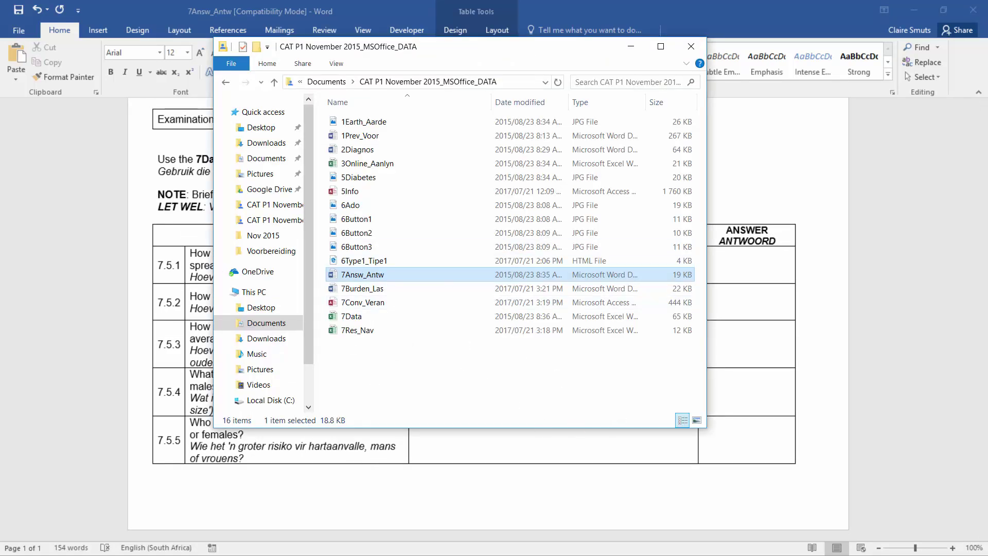
# Select the names from A2 down to A501 in 7Data, giving a count of 500
pyautogui.hotkey('alt', 'Tab')
pyautogui.scroll(-1, 138, 309)
pyautogui.scroll(1, 138, 308)
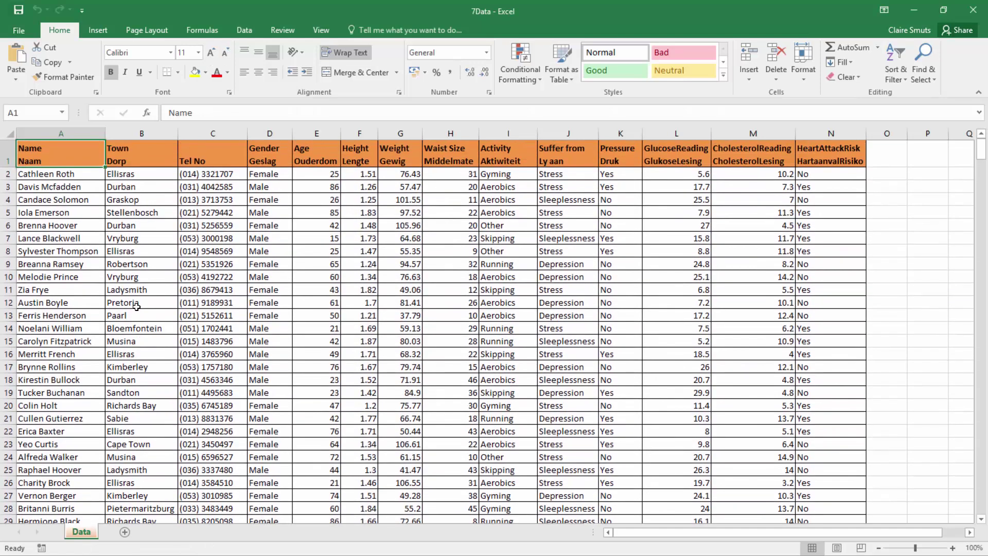
pyautogui.click(84, 174)
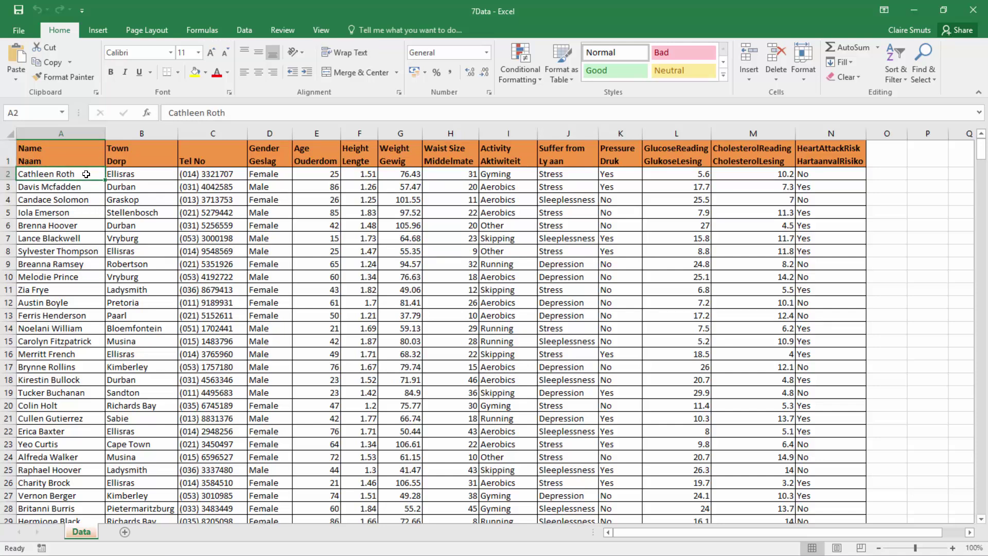
pyautogui.hotkey('ctrl', 'shift', 'Down')
pyautogui.scroll(-3, 77, 263)
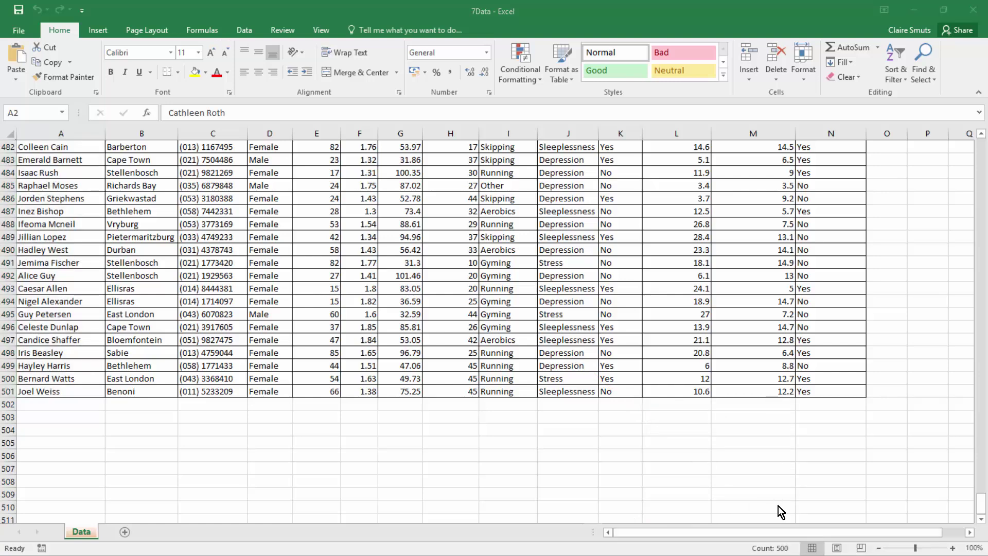
# Type 500 in the 7.5.1 answer cell and move on to the 7.5.2 explanation cell
pyautogui.hotkey('alt', 'Tab')
pyautogui.click(748, 269)
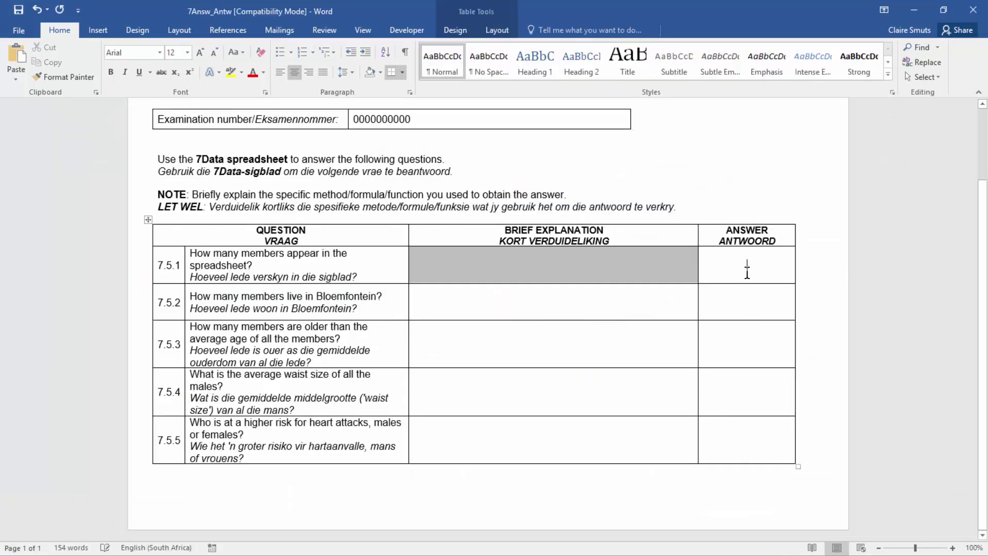
pyautogui.write('500')
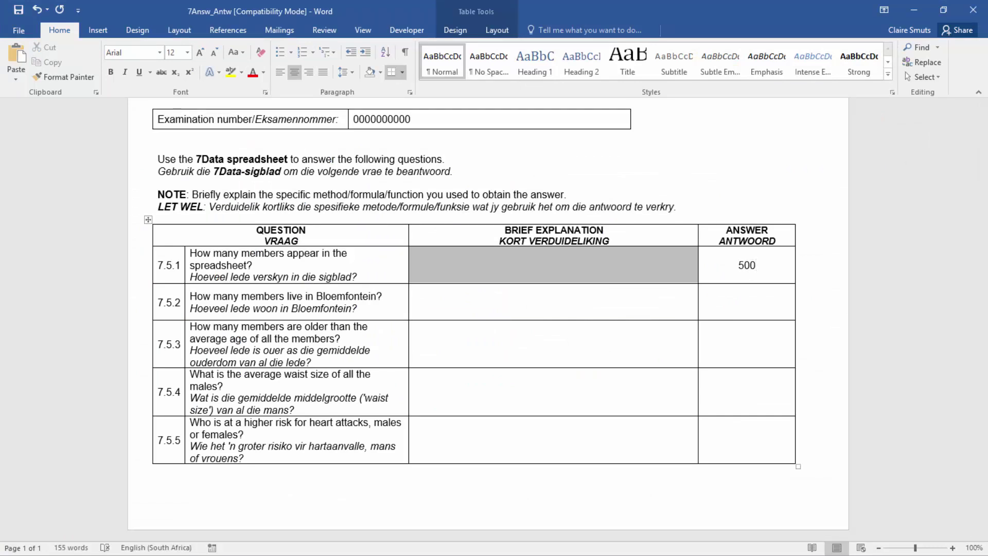
pyautogui.click(625, 297)
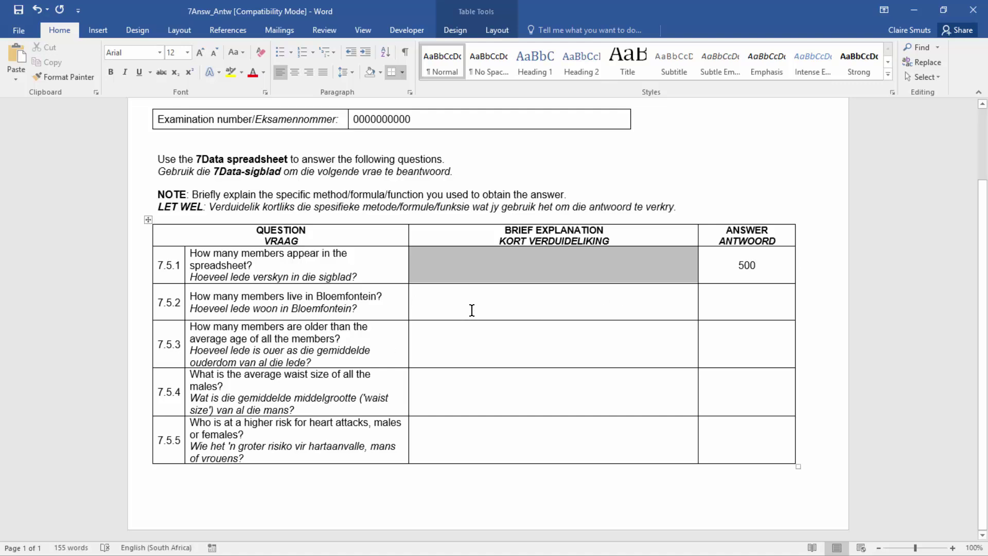
pyautogui.hotkey('alt', 'Tab')
# Return to the top of the data sheet and check the first Town entry
pyautogui.scroll(-10, 355, 359)
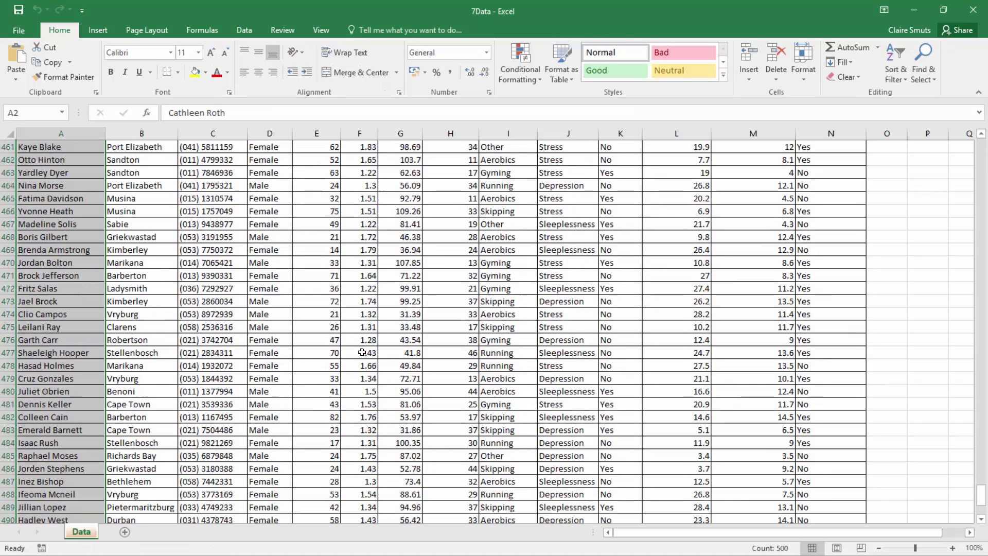
pyautogui.scroll(20, 355, 359)
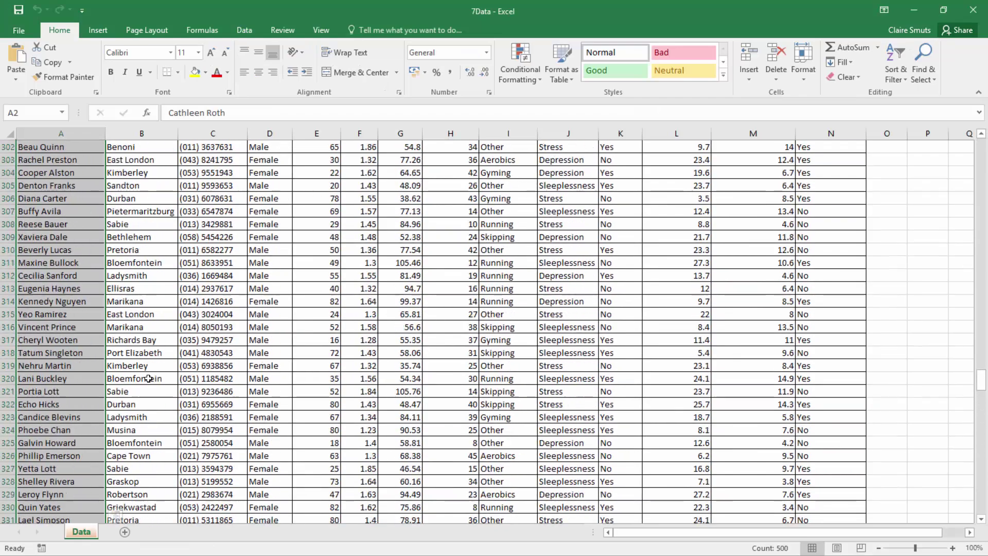
pyautogui.hotkey('ctrl', 'Home')
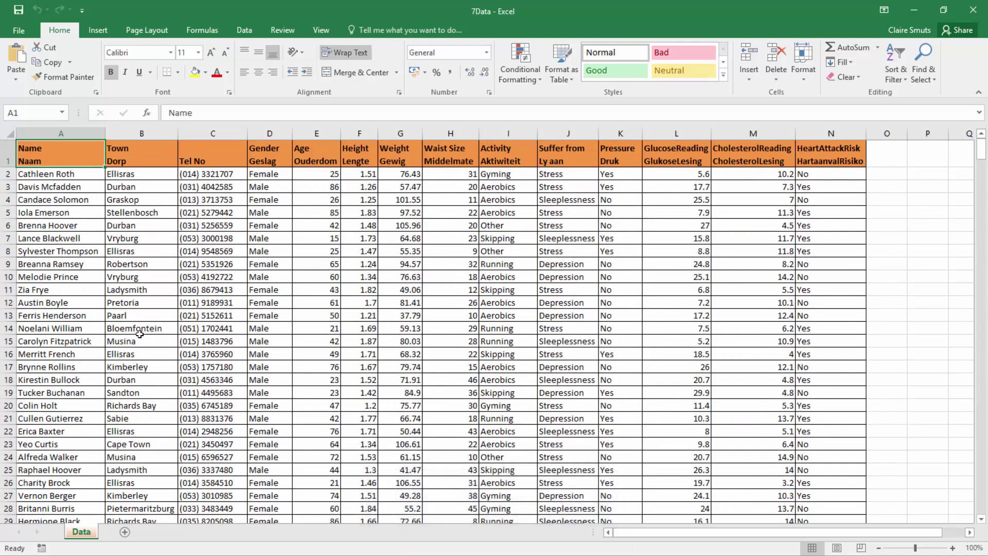
pyautogui.click(154, 174)
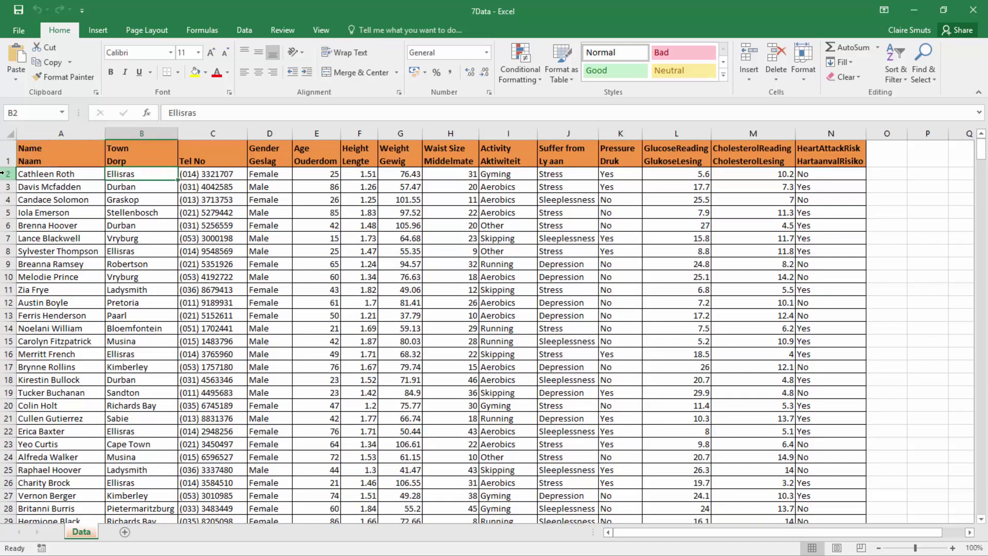
# Enter =COUNTIF(B2:B501,"Bloemfontein") in O1, giving 19, and save the workbook
pyautogui.click(896, 174)
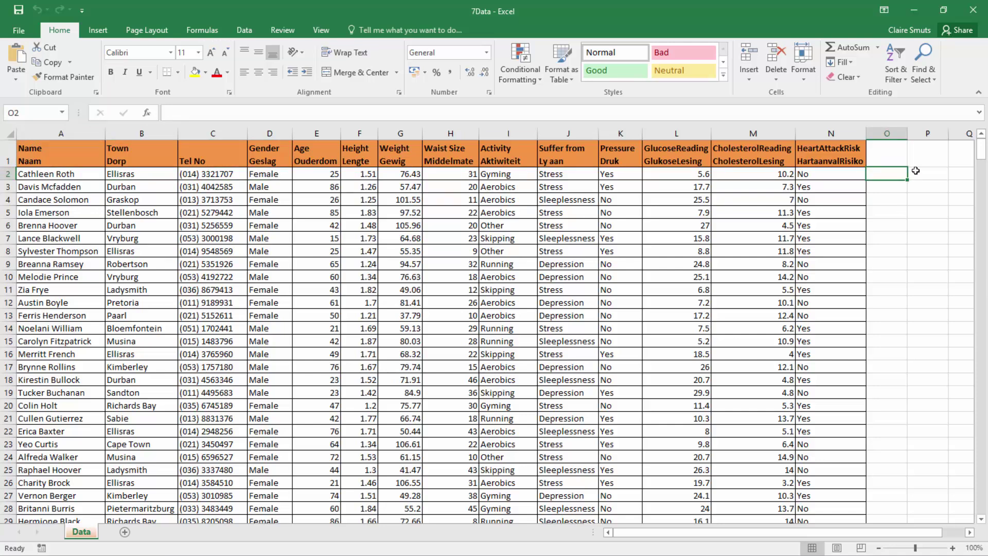
pyautogui.press('Up')
pyautogui.write('=c')
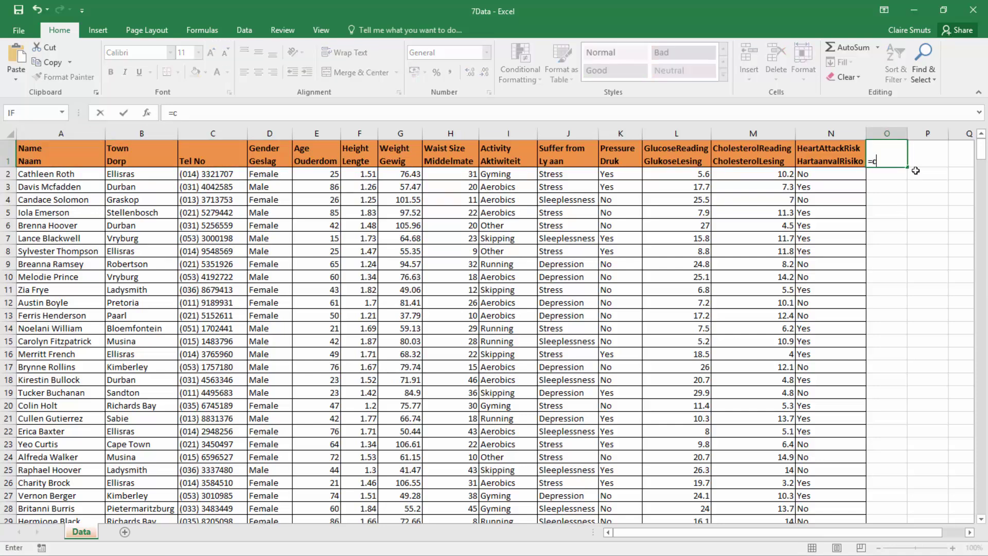
pyautogui.write('ounti')
pyautogui.press('Tab')
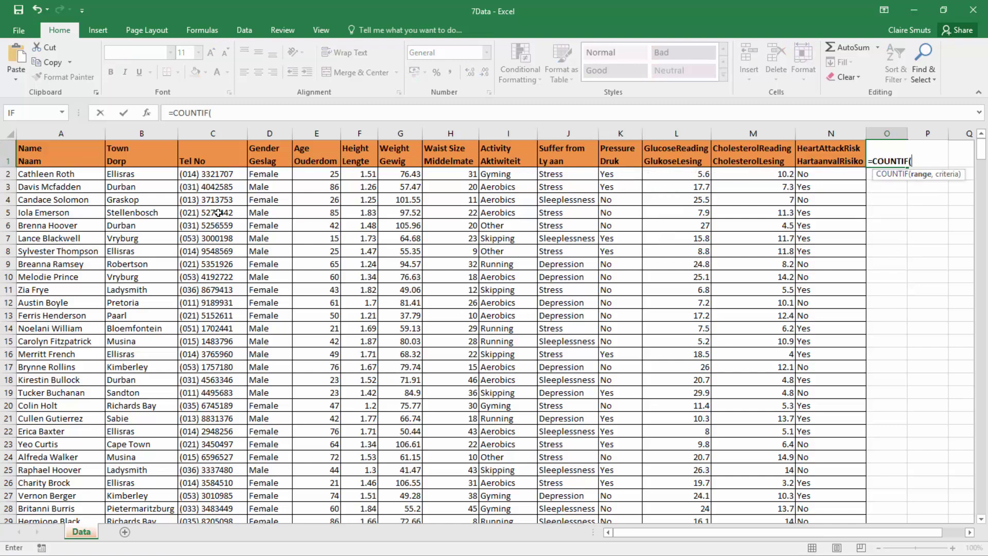
pyautogui.click(151, 176)
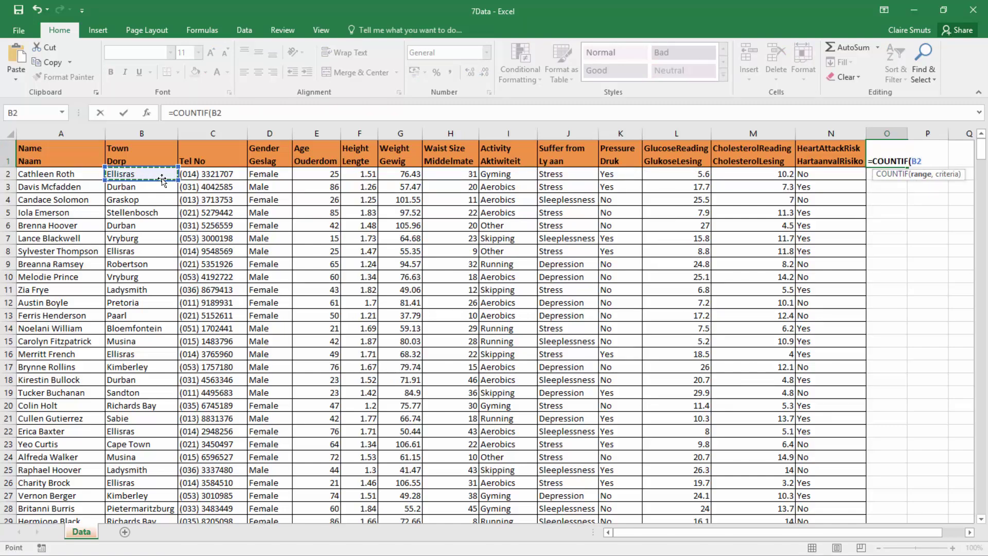
pyautogui.hotkey('ctrl', 'shift', 'Down')
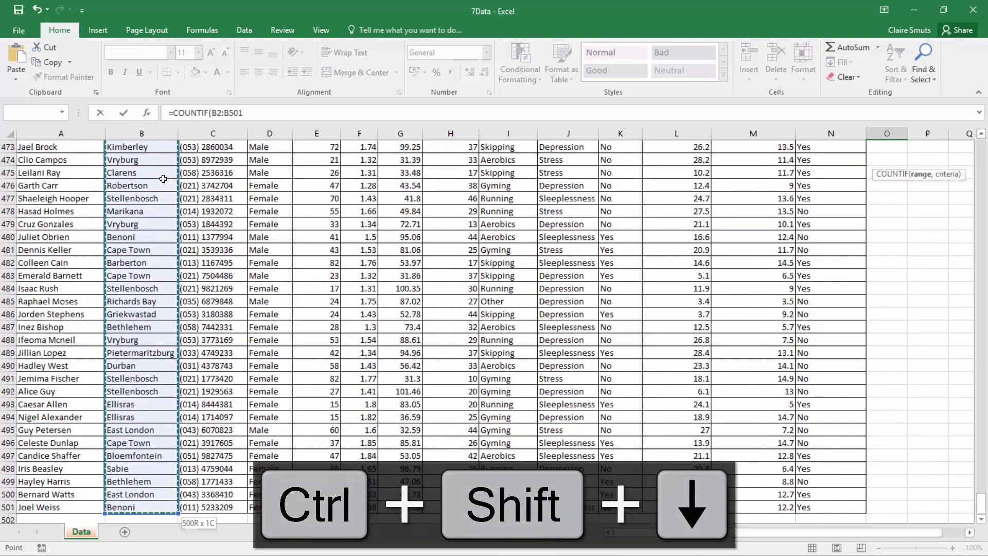
pyautogui.write(',"Bloemfontein')
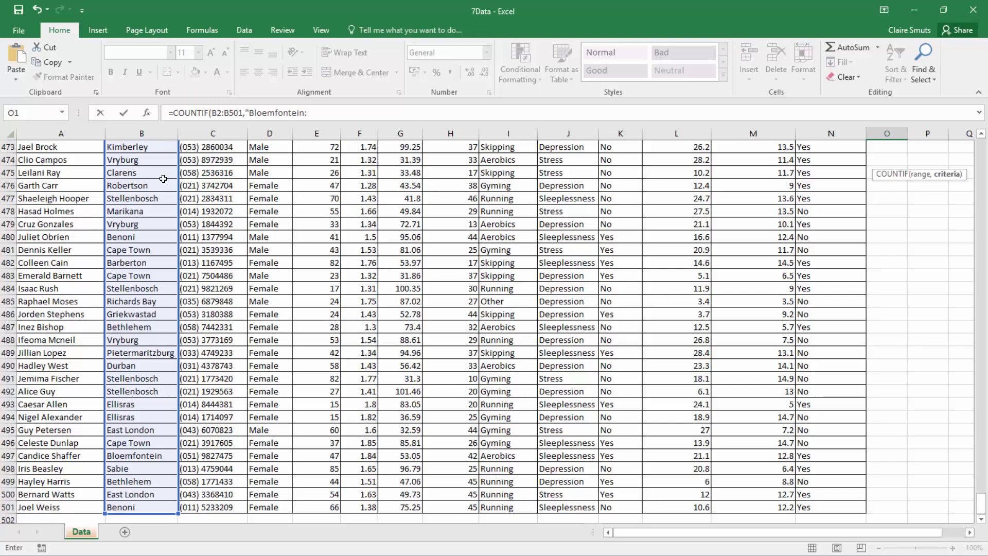
pyautogui.press('Return')
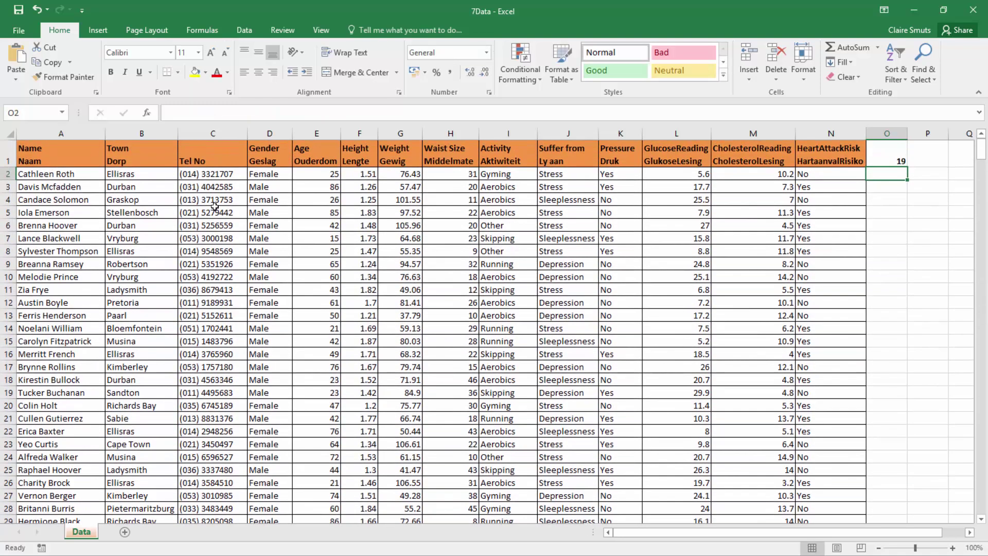
pyautogui.click(888, 159)
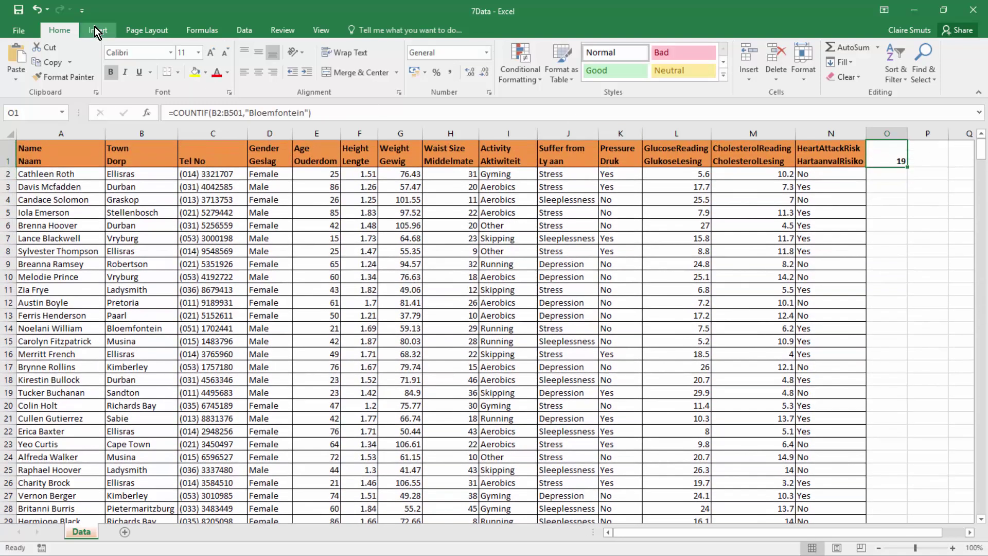
pyautogui.click(24, 12)
# Fill in 7.5.2 with 'Used countif of bloemfontein' and answer 19, then go back to Excel
pyautogui.hotkey('alt', 'Tab')
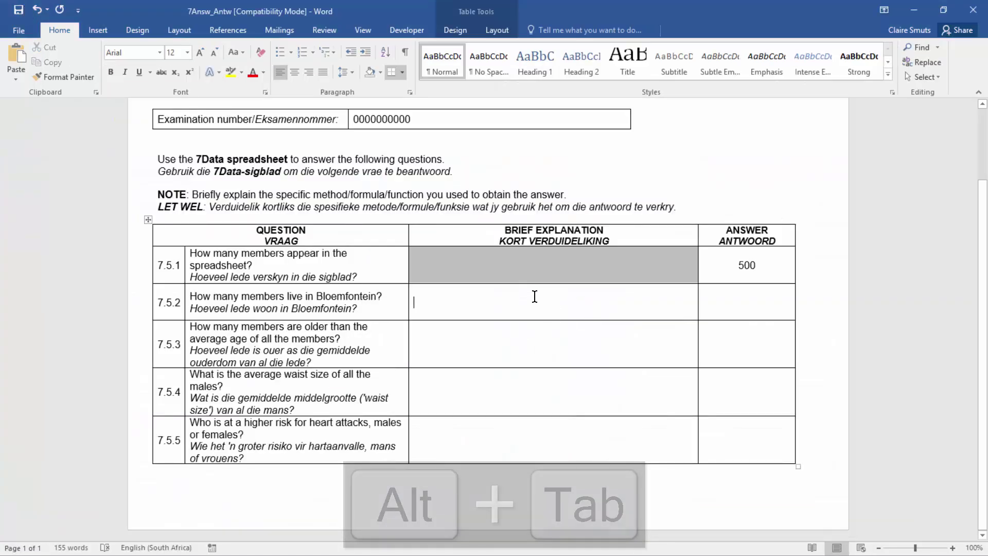
pyautogui.write('Used counti')
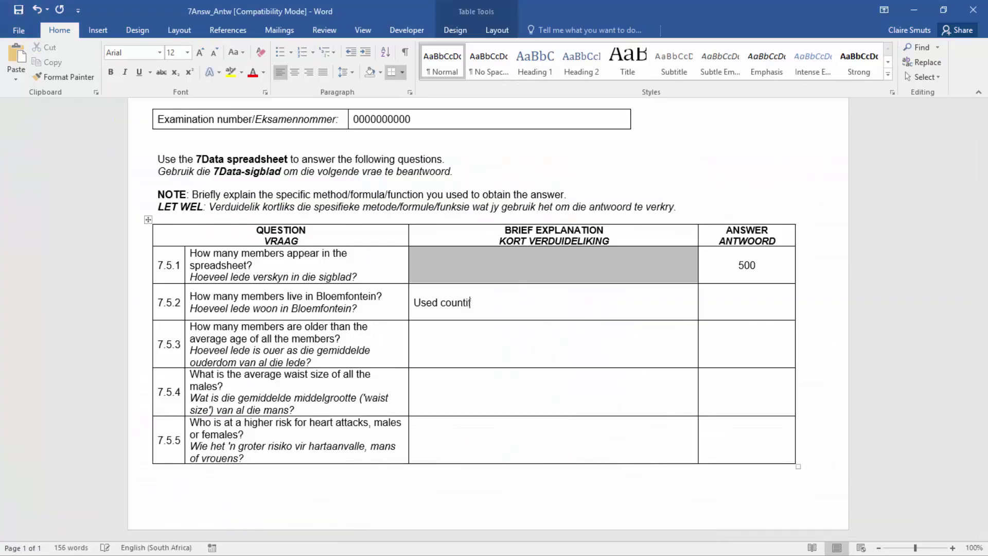
pyautogui.write('f bloemfonti')
pyautogui.press('Tab')
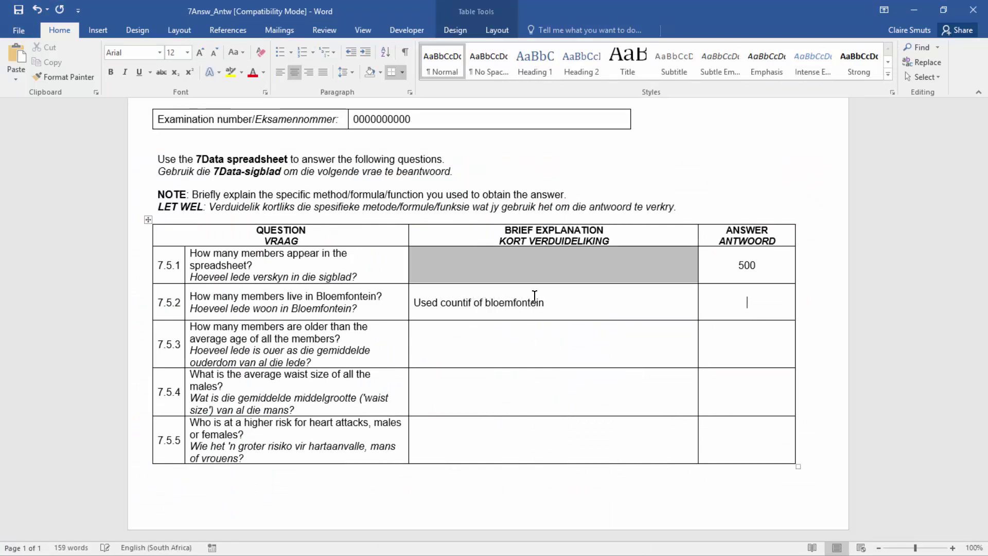
pyautogui.write('19')
pyautogui.hotkey('alt', 'Tab')
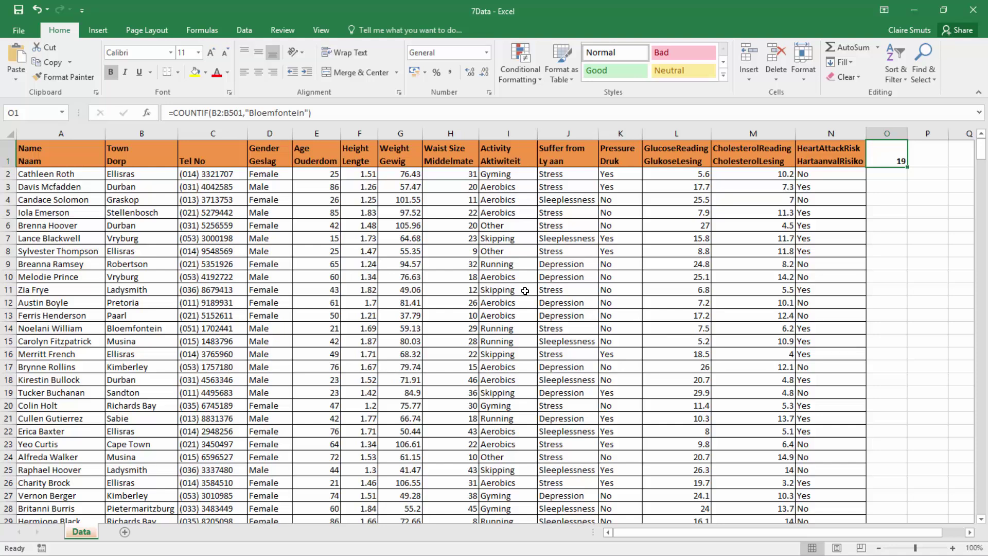
# Select the ages E2:E501 to read their average of 48.618 in the status bar
pyautogui.click(317, 173)
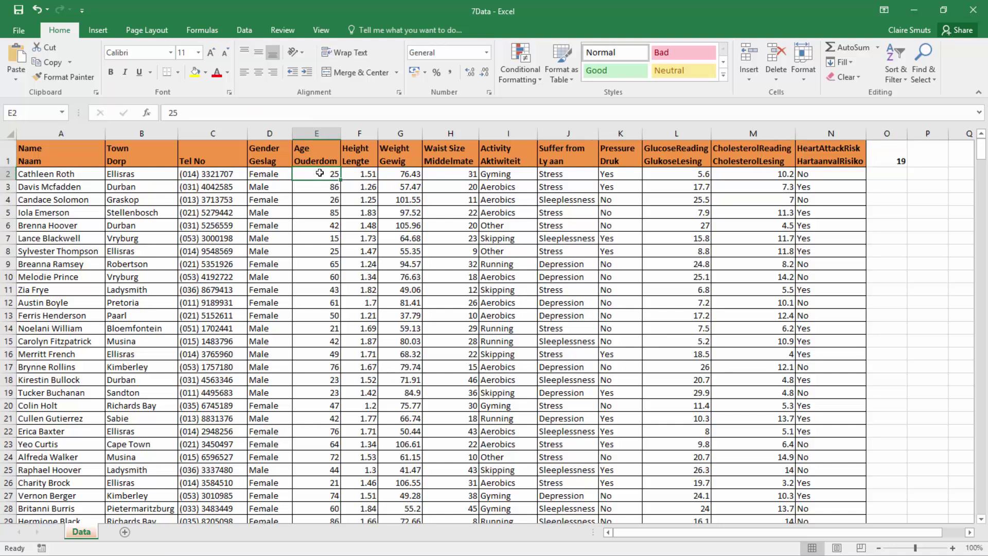
pyautogui.hotkey('ctrl', 'shift', 'Down')
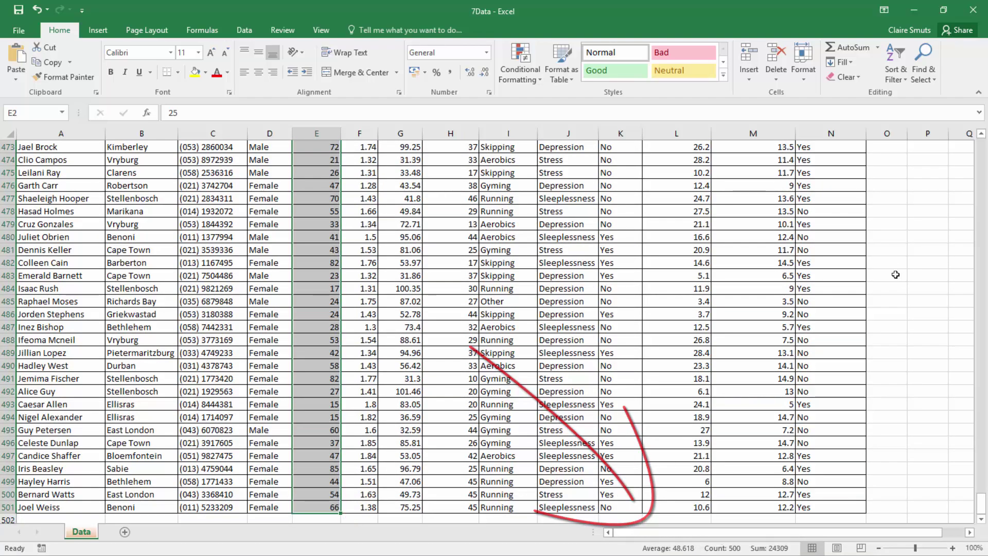
pyautogui.scroll(12, 971, 456)
pyautogui.moveTo(973, 482); pyautogui.dragTo(962, 134)
pyautogui.click(899, 177)
# Enter =COUNTIF(E2:E501,">48.618") in P1, giving 257
pyautogui.click(922, 148)
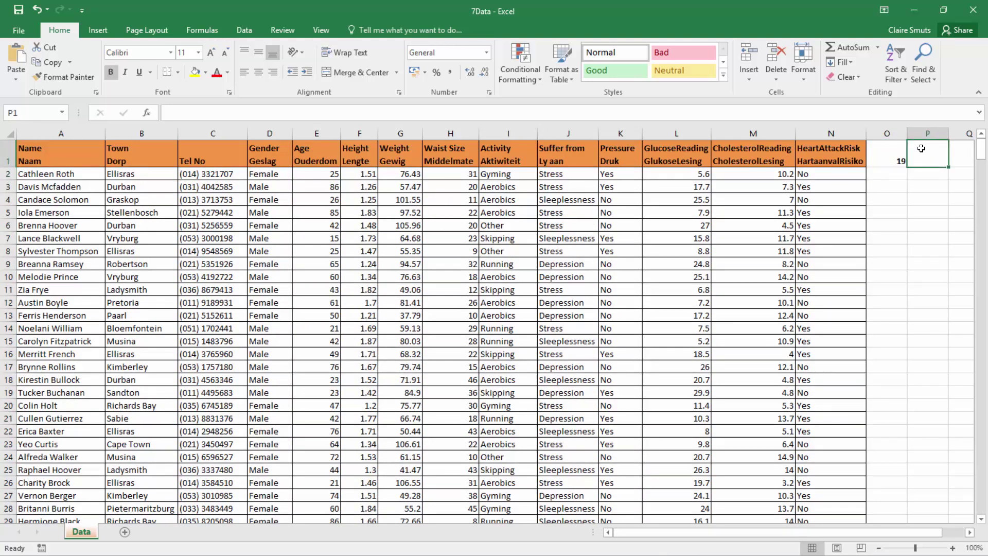
pyautogui.write('=')
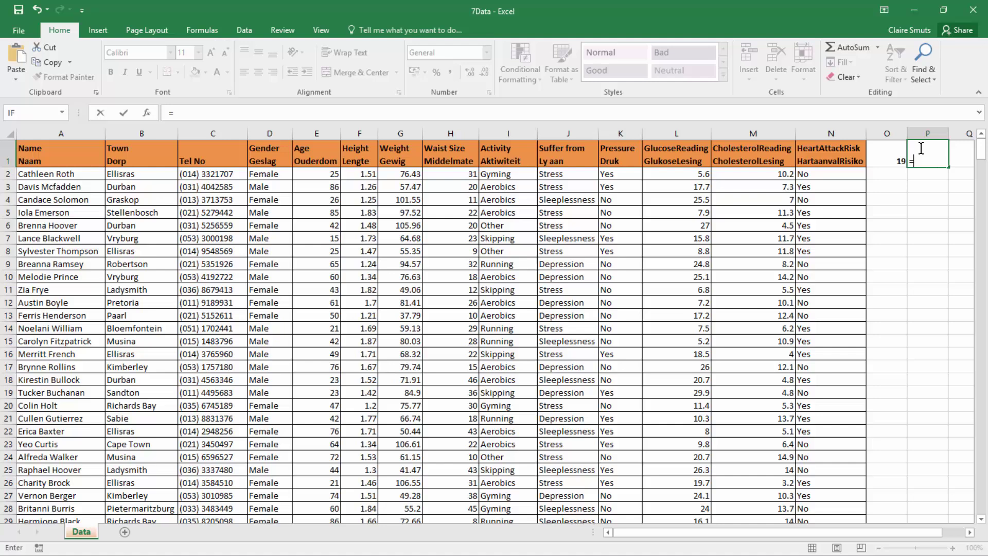
pyautogui.write('countif')
pyautogui.press('Tab')
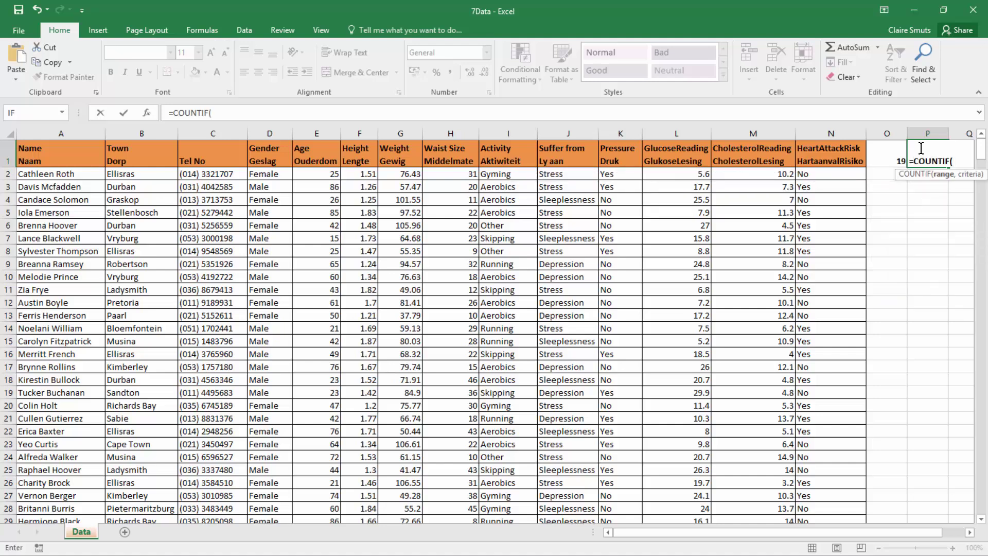
pyautogui.click(305, 175)
pyautogui.hotkey('ctrl', 'shift', 'Down')
pyautogui.write(',')
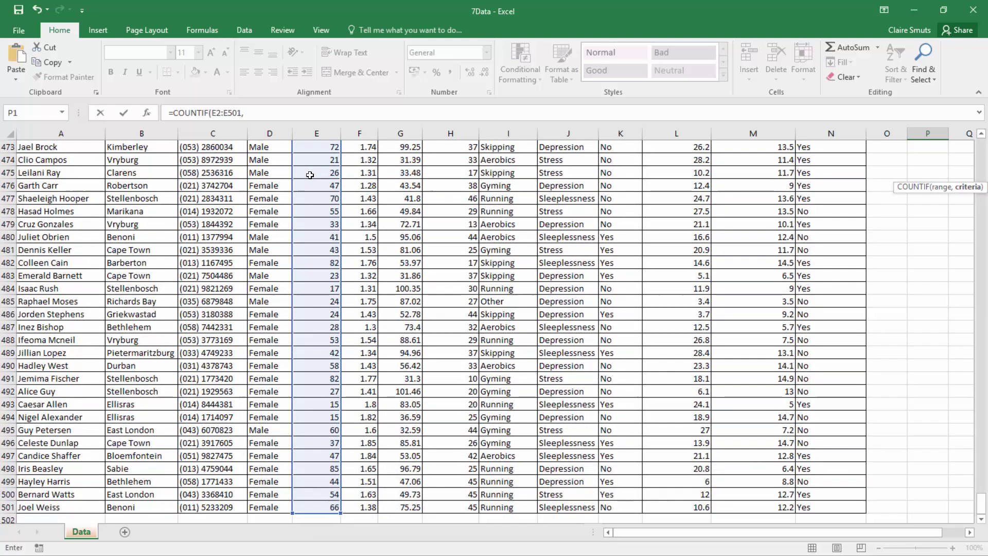
pyautogui.write('>48')
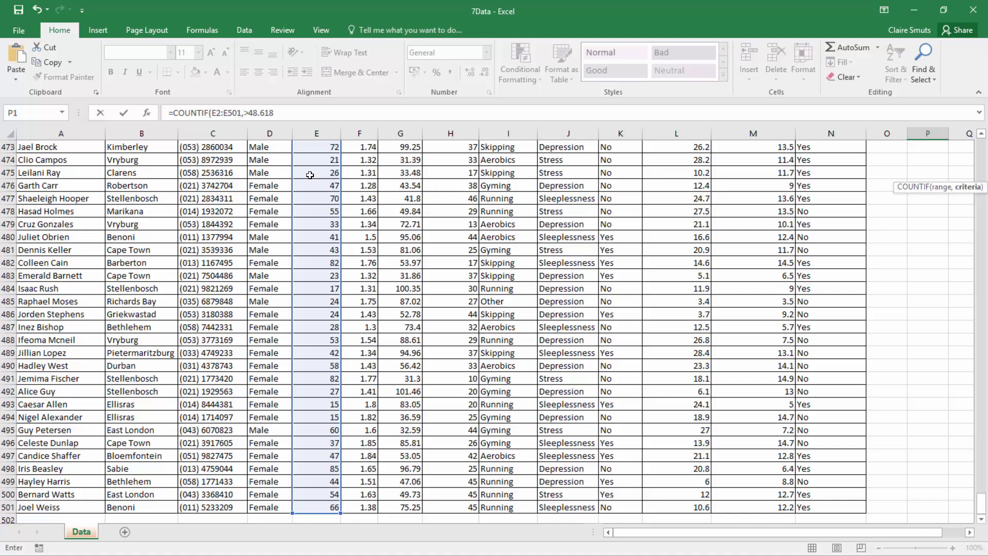
pyautogui.write('.618')
pyautogui.click(248, 112)
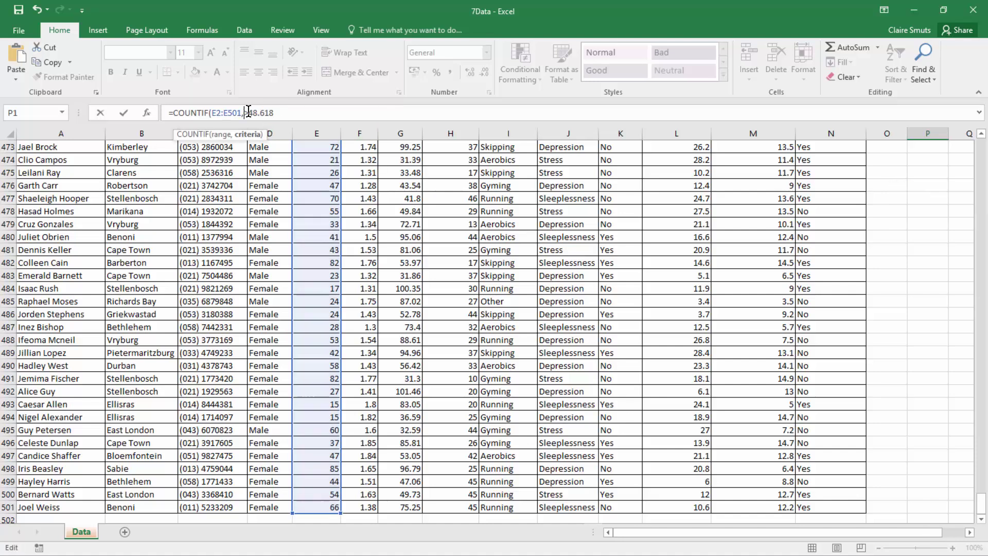
pyautogui.write('"')
pyautogui.click(282, 113)
pyautogui.write('"')
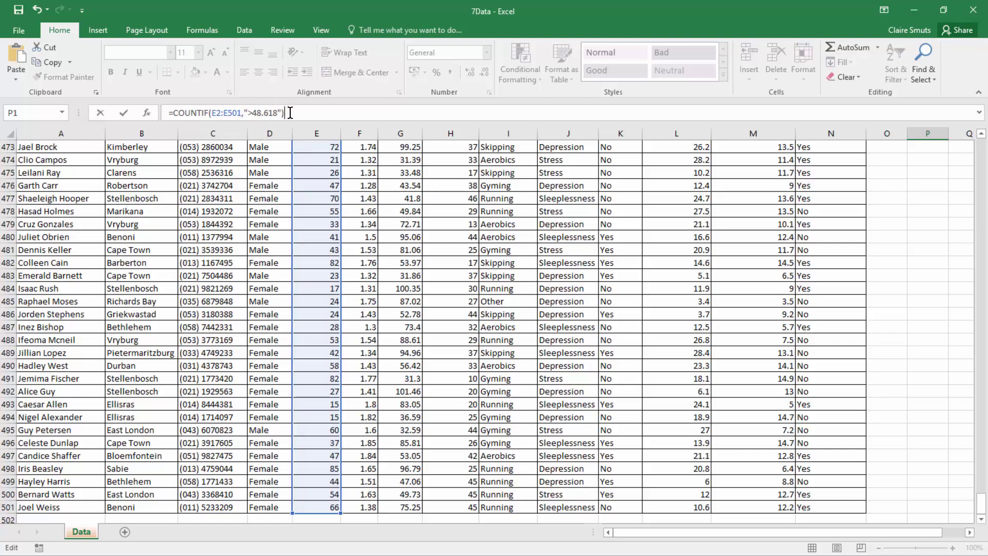
pyautogui.press('Return')
pyautogui.click(944, 151)
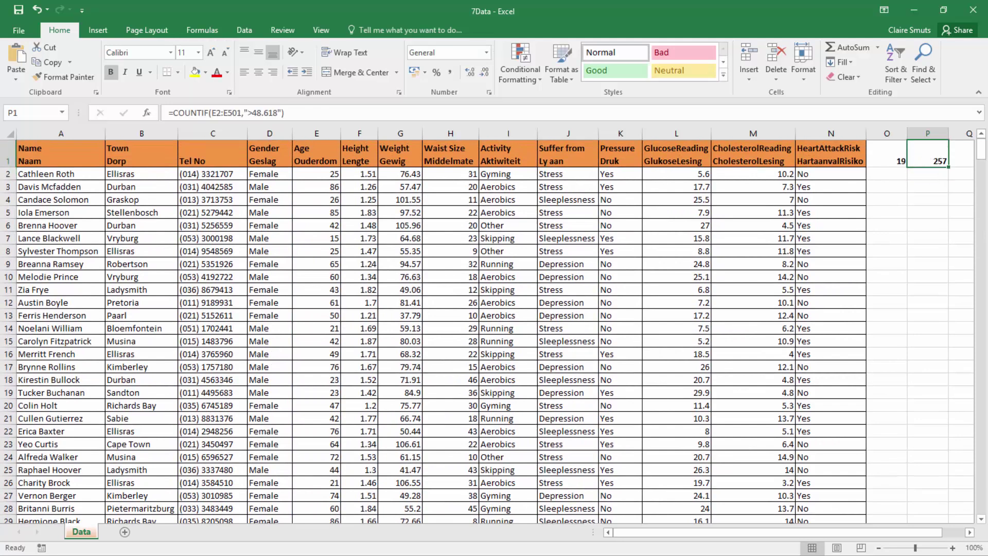
# Enter 257 for 7.5.3, explained as 'Determined average age, used countif above that average'
pyautogui.hotkey('alt', 'Tab')
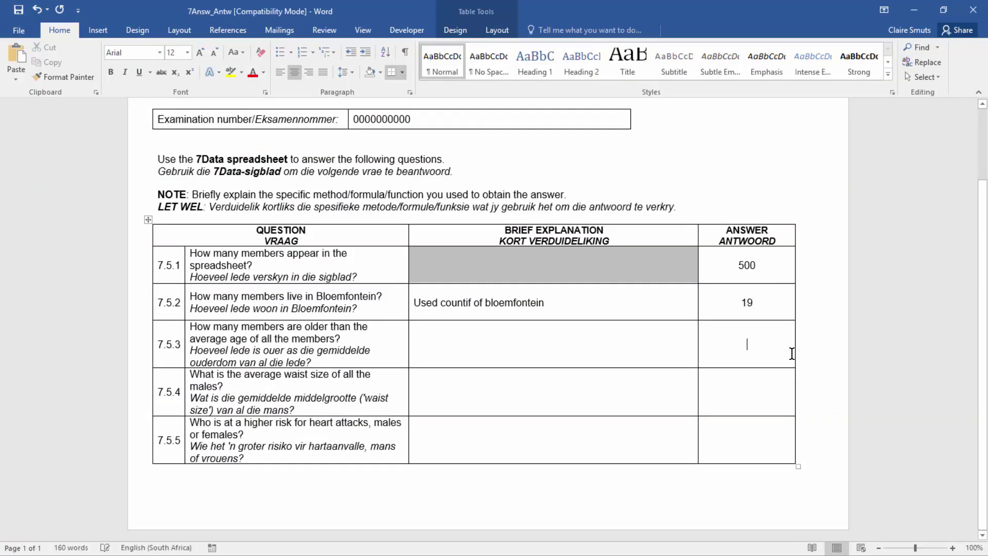
pyautogui.write('257')
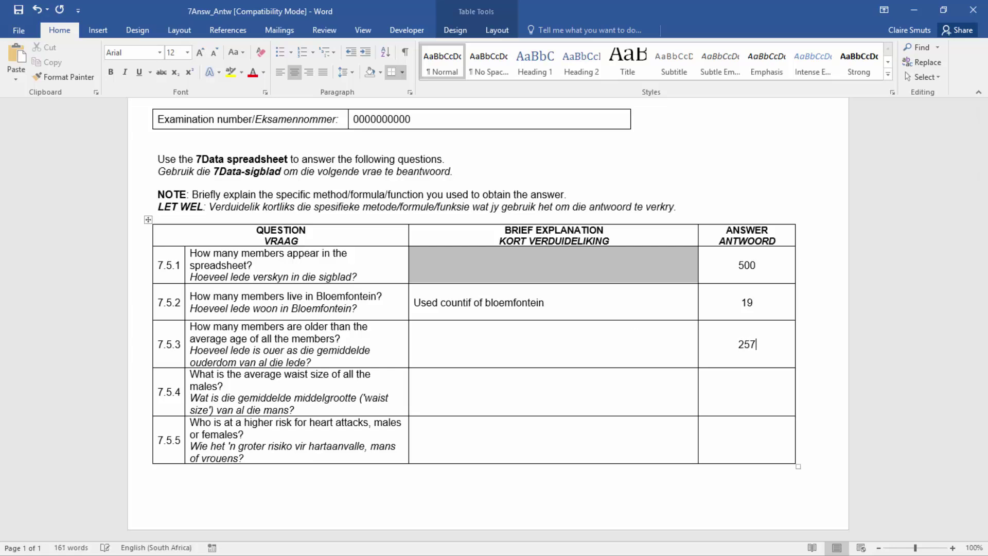
pyautogui.press('Left')
pyautogui.write('De')
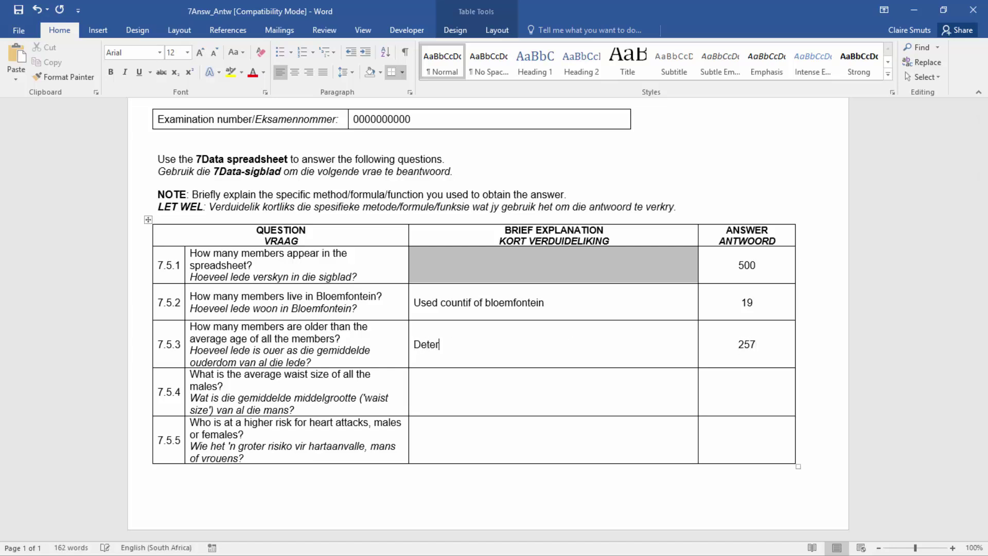
pyautogui.write('termined average age, used countif above that average')
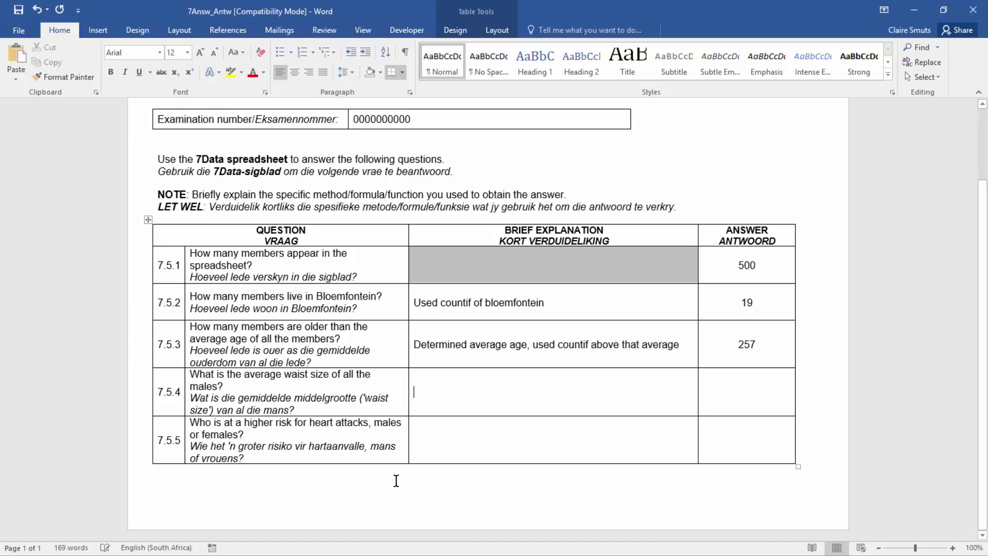
pyautogui.click(912, 10)
pyautogui.click(374, 249)
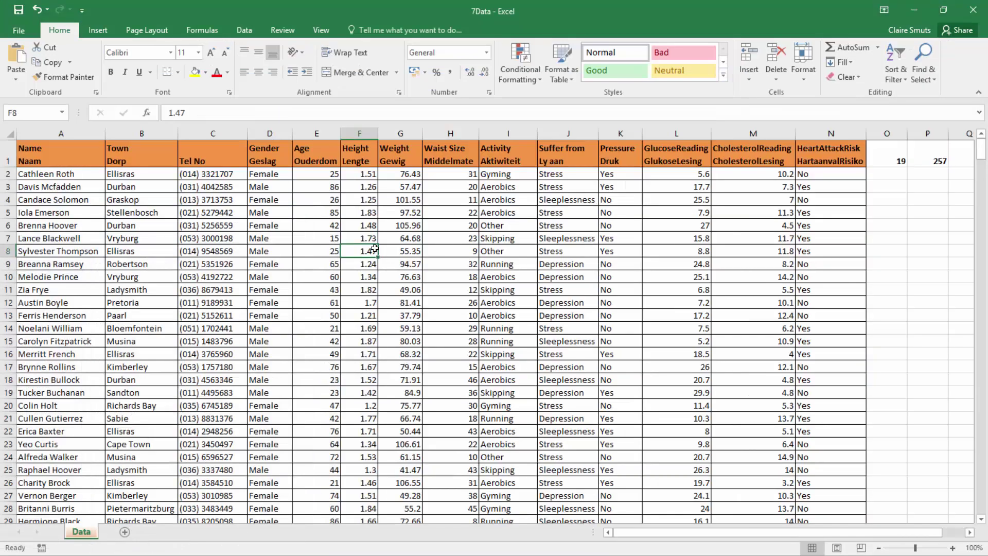
# Look over the Waist Size column H and Gender column D
pyautogui.click(451, 133)
pyautogui.click(277, 133)
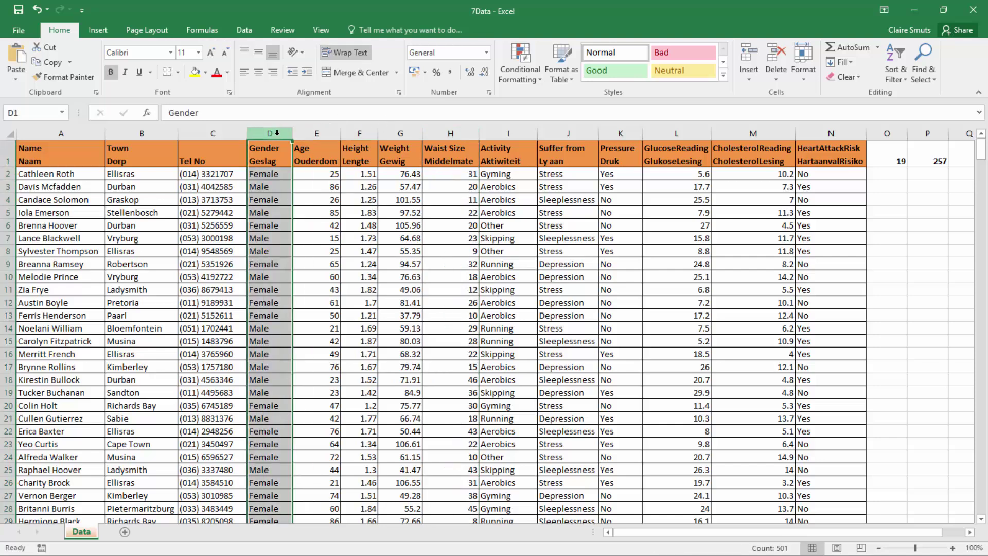
pyautogui.click(451, 133)
pyautogui.click(450, 174)
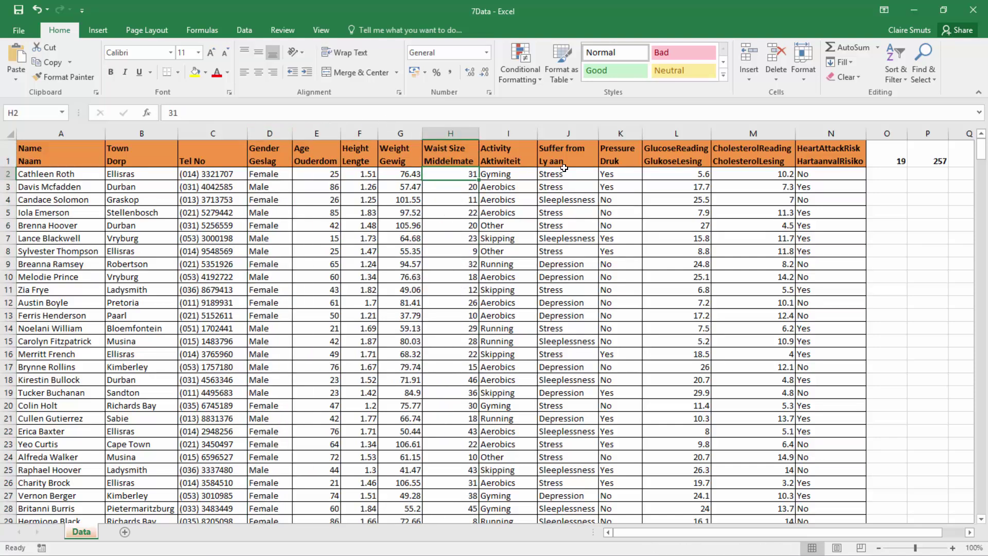
# Start =AVERAGEIF in O2 and bring up its Function Arguments dialog
pyautogui.click(885, 175)
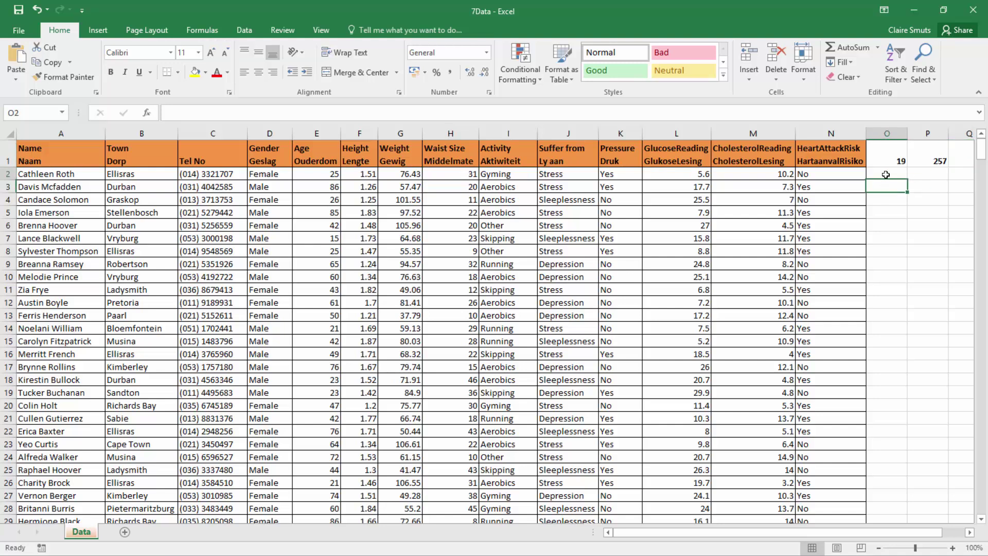
pyautogui.write('=')
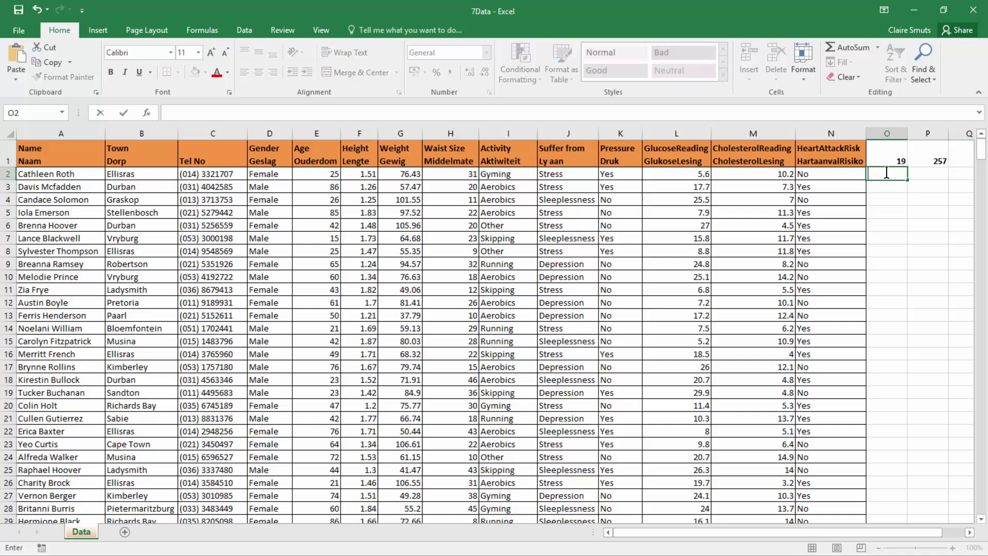
pyautogui.write('averageif')
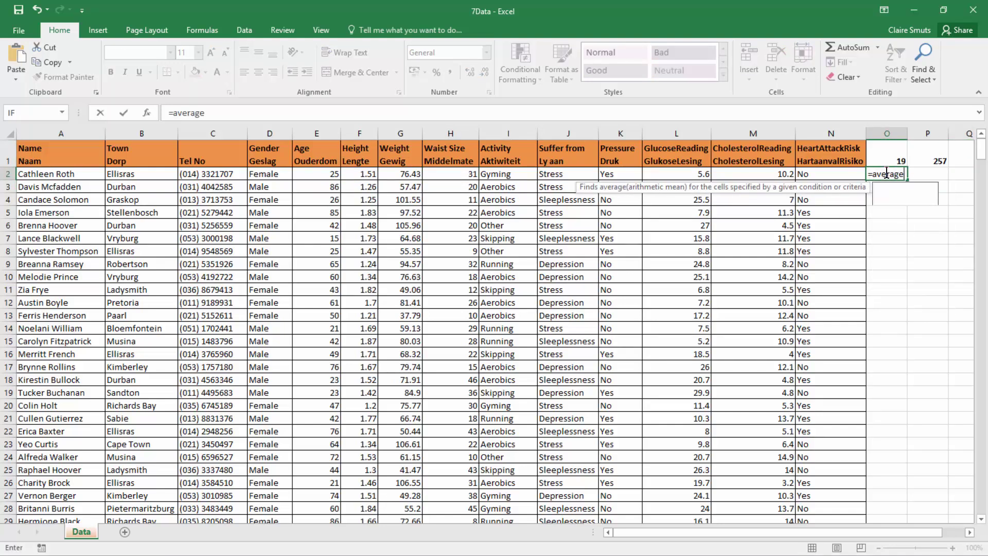
pyautogui.press('Tab')
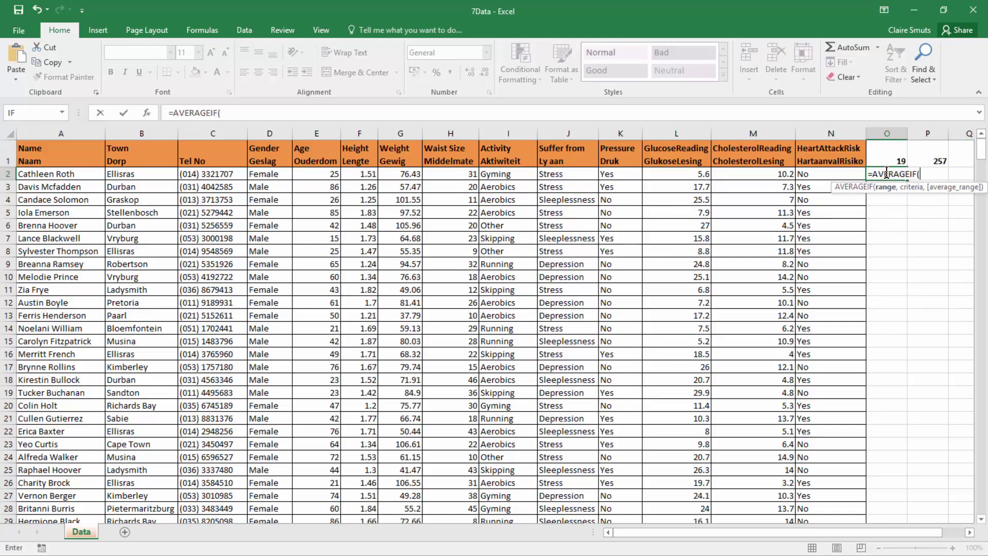
pyautogui.click(147, 113)
pyautogui.moveTo(582, 279); pyautogui.dragTo(492, 267)
# Set the Average_range argument to the waist sizes H2:H501
pyautogui.click(467, 322)
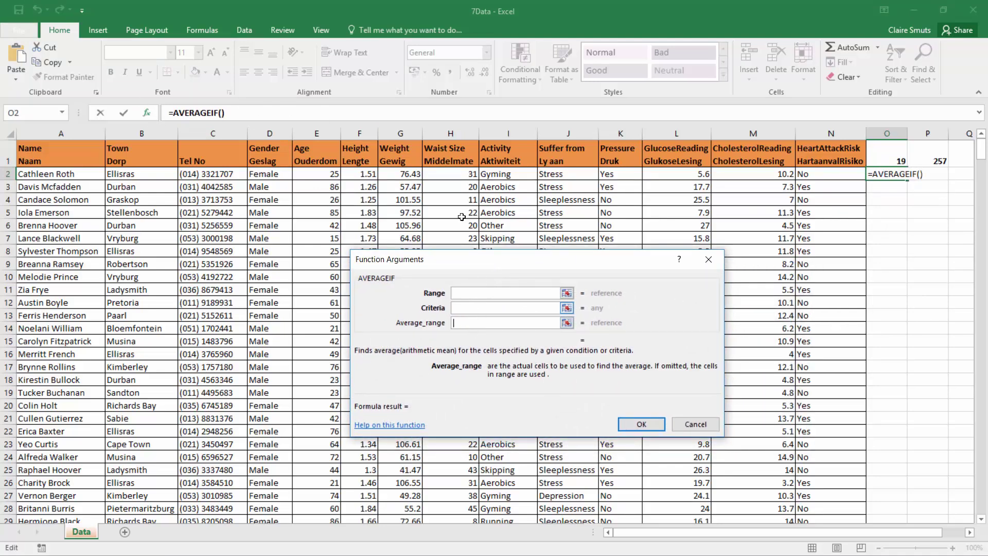
pyautogui.click(442, 173)
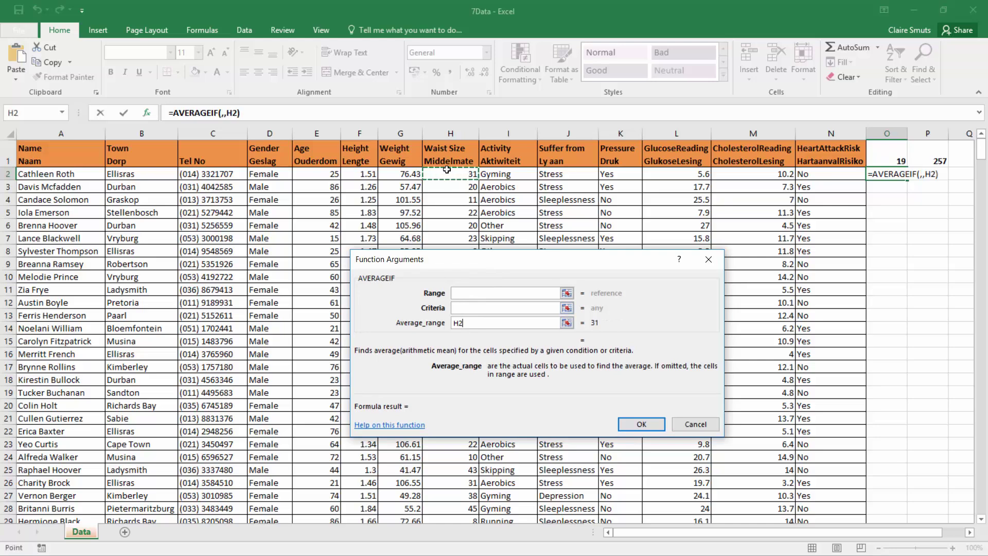
pyautogui.hotkey('ctrl', 'shift', 'Down')
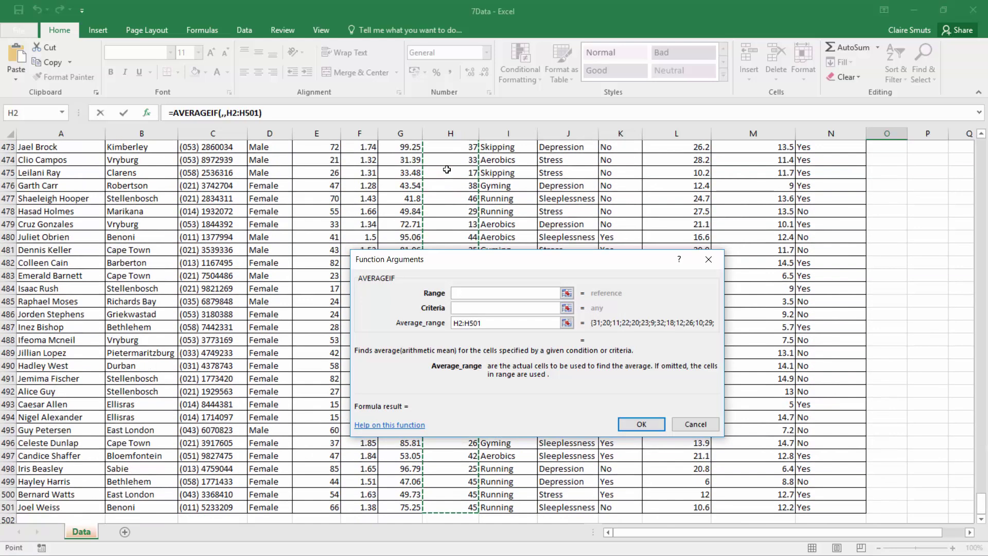
pyautogui.scroll(20, 459, 173)
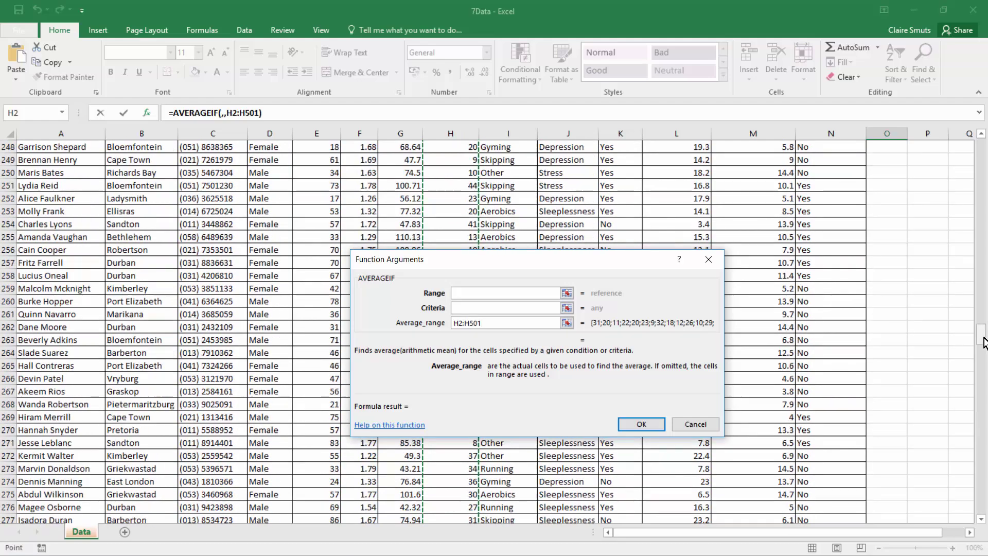
pyautogui.moveTo(981, 335); pyautogui.dragTo(950, 132)
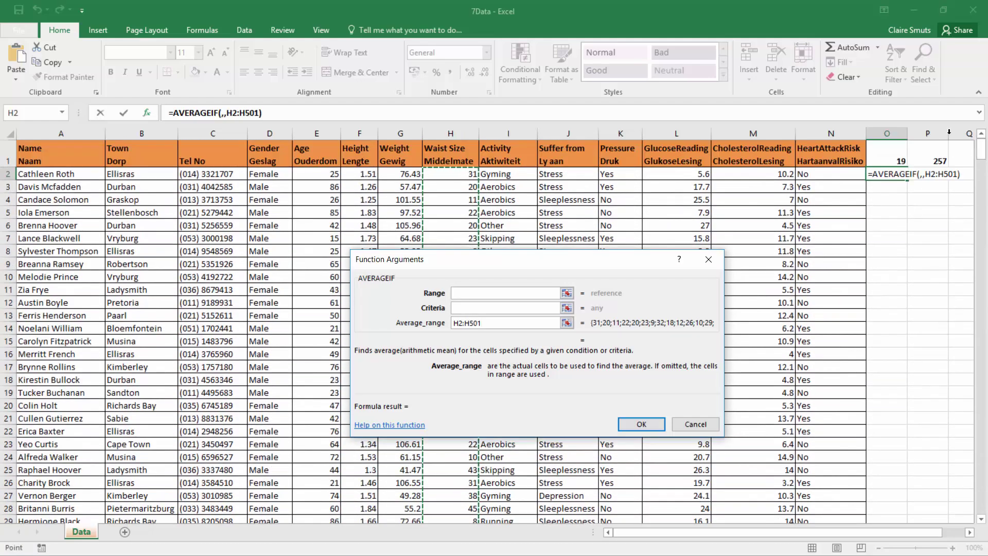
# Set Criteria to "Male" and Range to D2:D501, then confirm, giving 27.4135
pyautogui.click(464, 294)
pyautogui.click(467, 309)
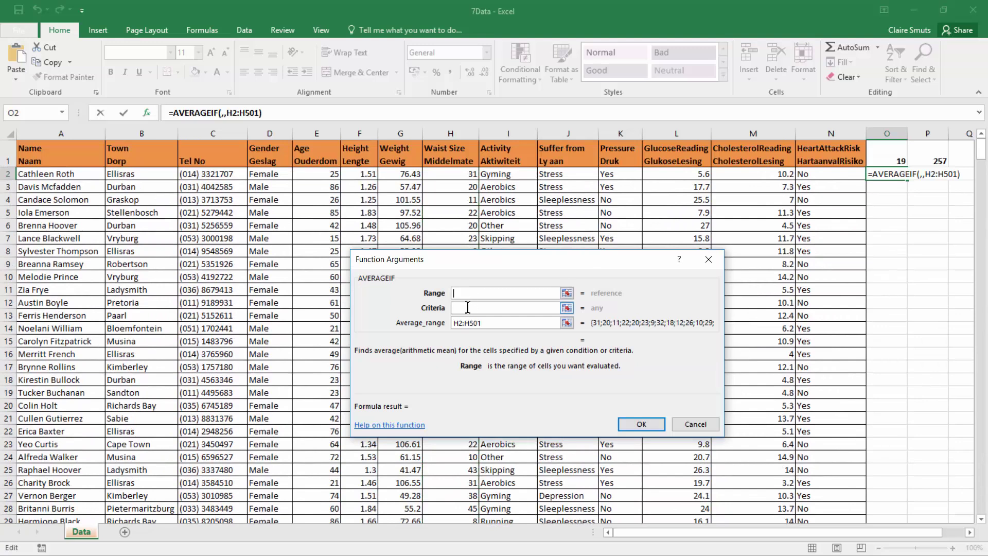
pyautogui.click(470, 307)
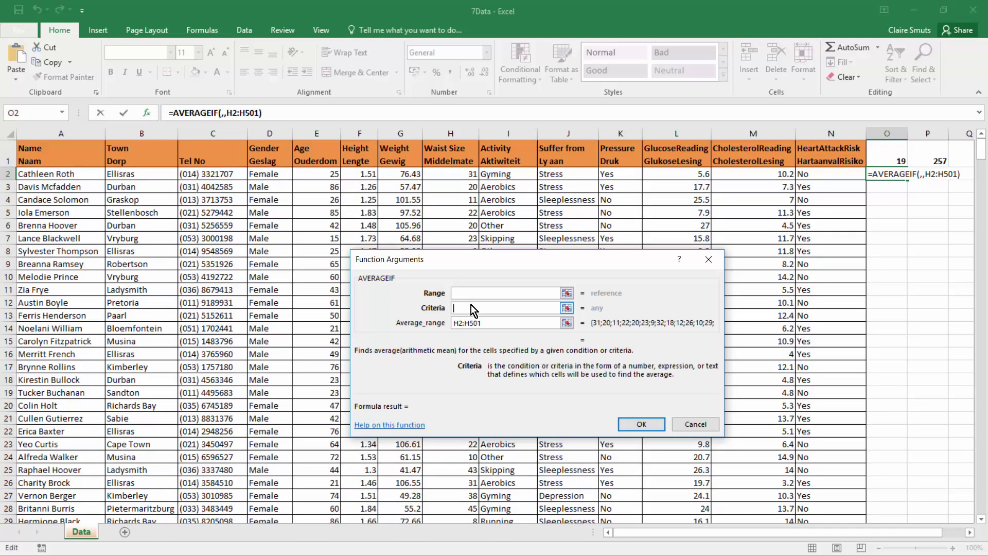
pyautogui.write('"Male"')
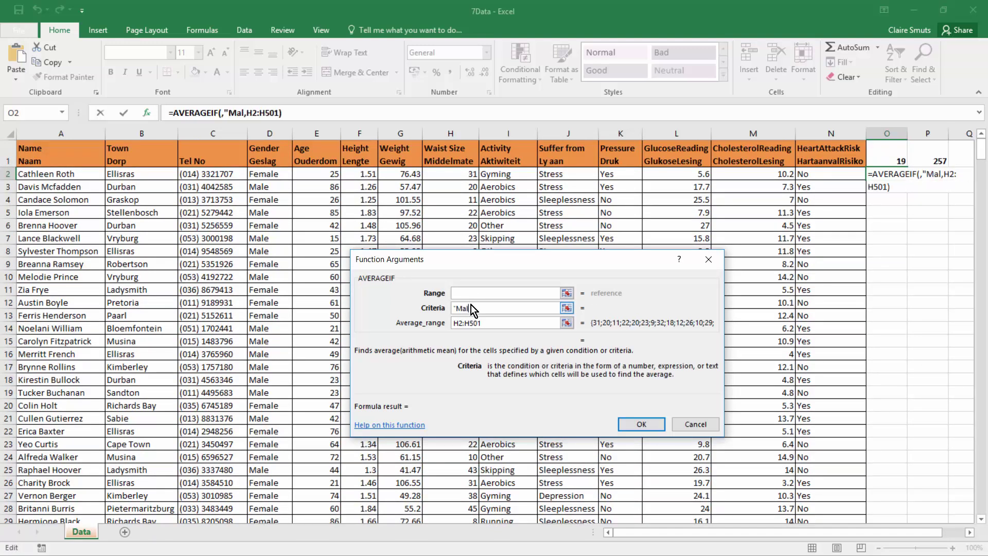
pyautogui.click(470, 293)
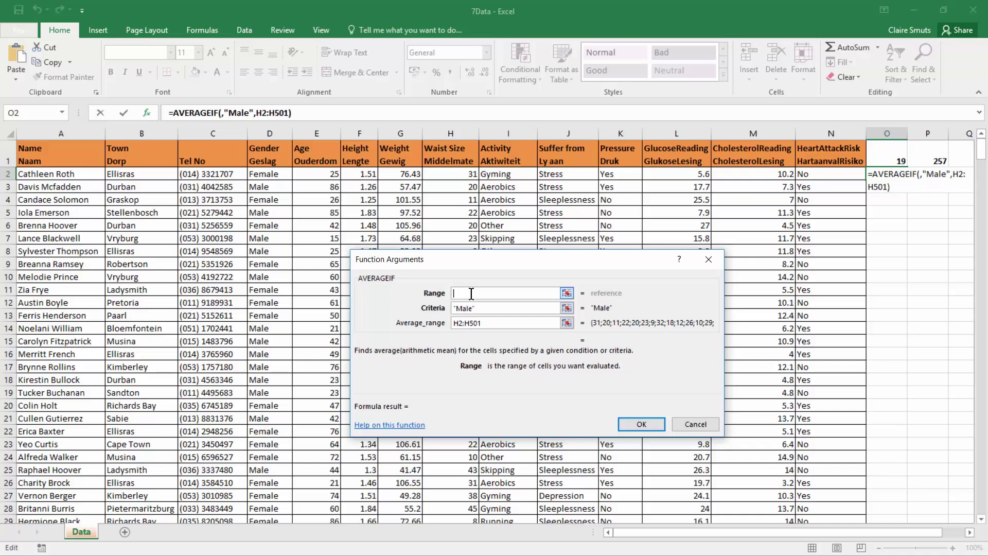
pyautogui.click(273, 175)
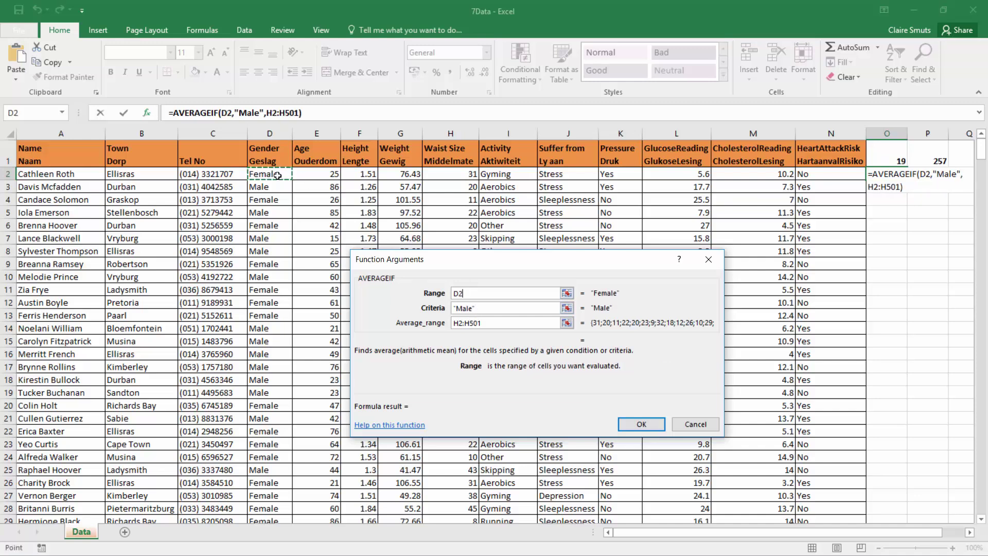
pyautogui.hotkey('ctrl', 'shift', 'Down')
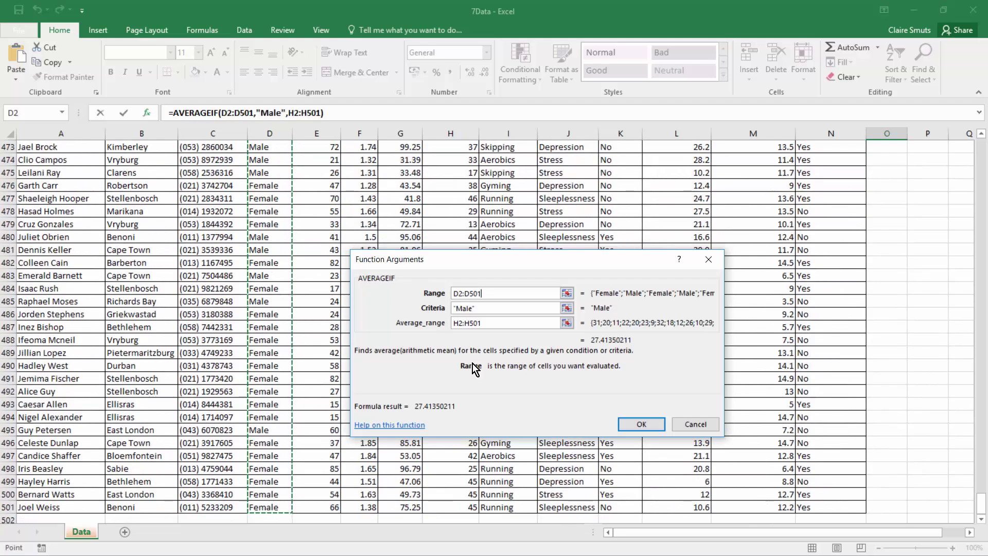
pyautogui.click(642, 425)
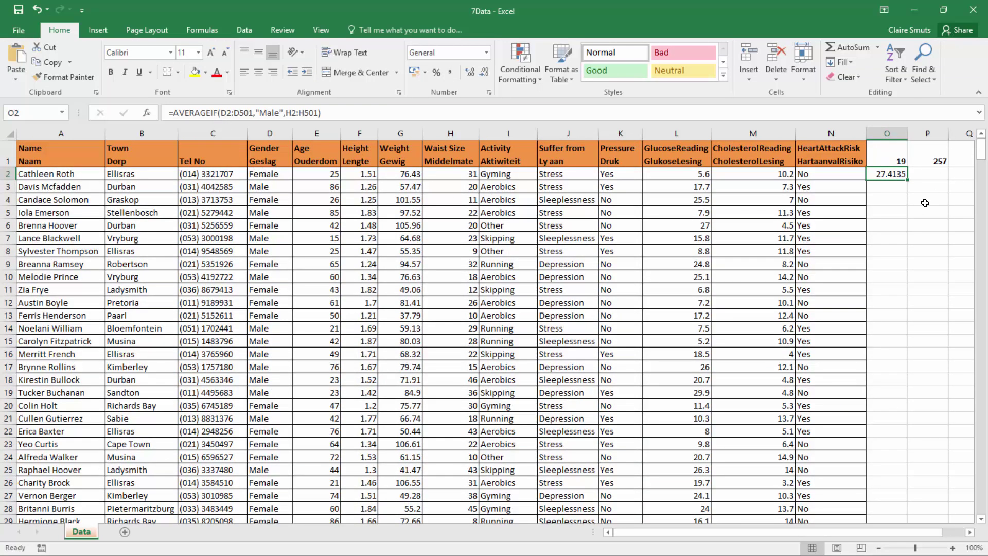
# Paste 27.41350211 as plain text into the 7.5.4 answer and type 'Averageif' as its explanation
pyautogui.hotkey('ctrl', 'c')
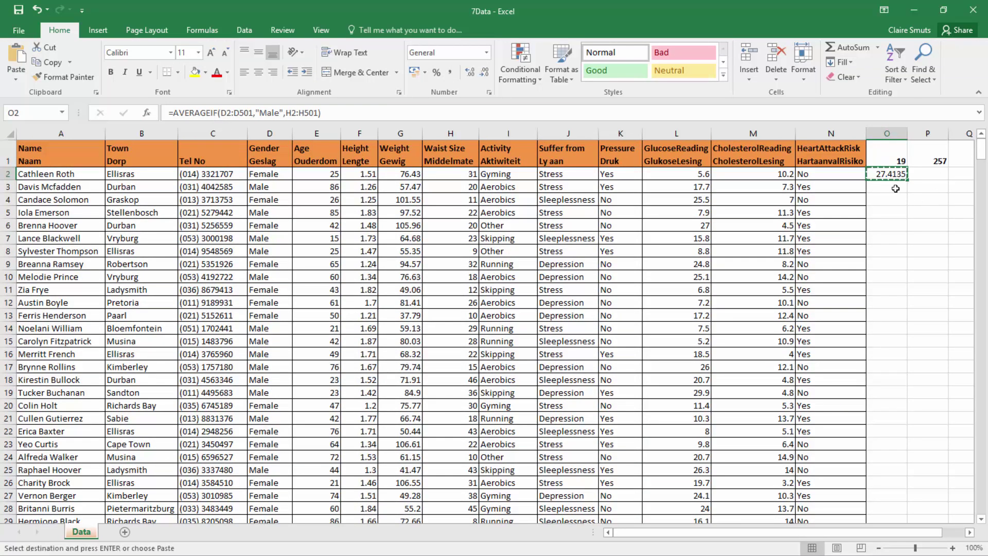
pyautogui.click(914, 10)
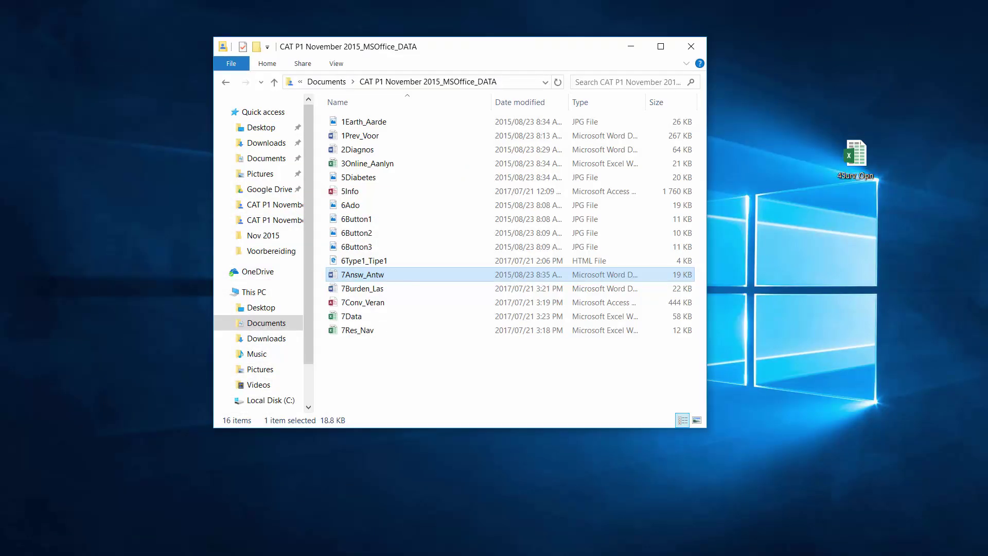
pyautogui.press('Return')
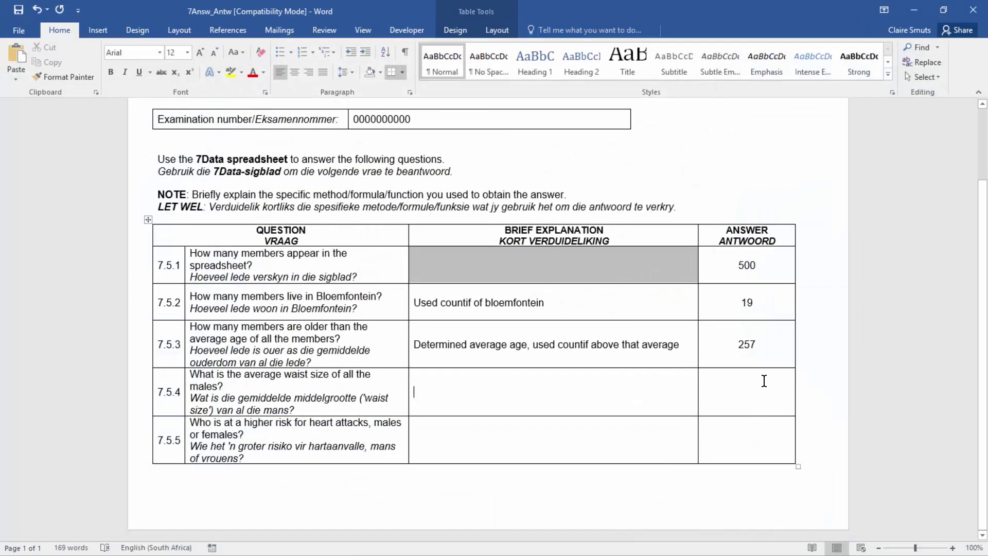
pyautogui.rightClick(739, 398)
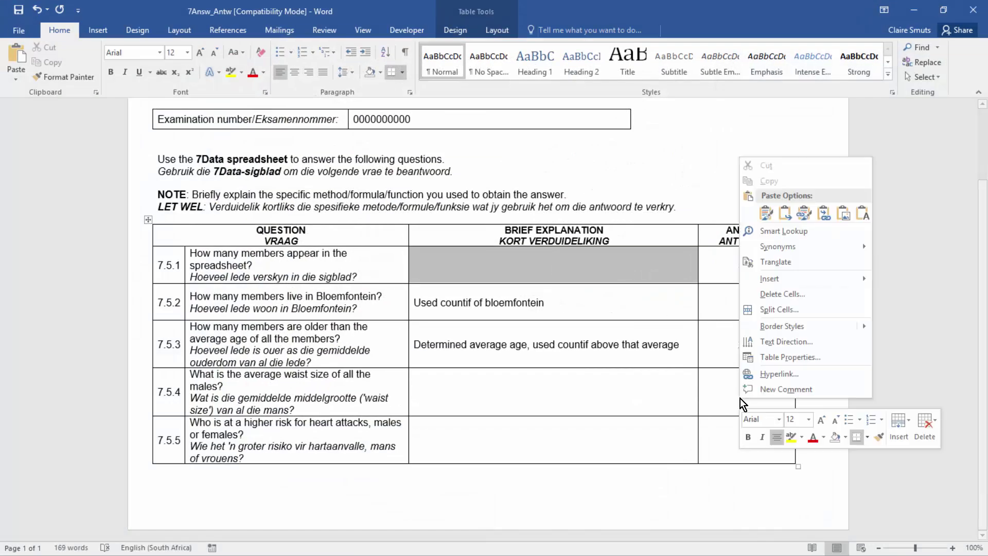
pyautogui.click(863, 212)
pyautogui.click(570, 393)
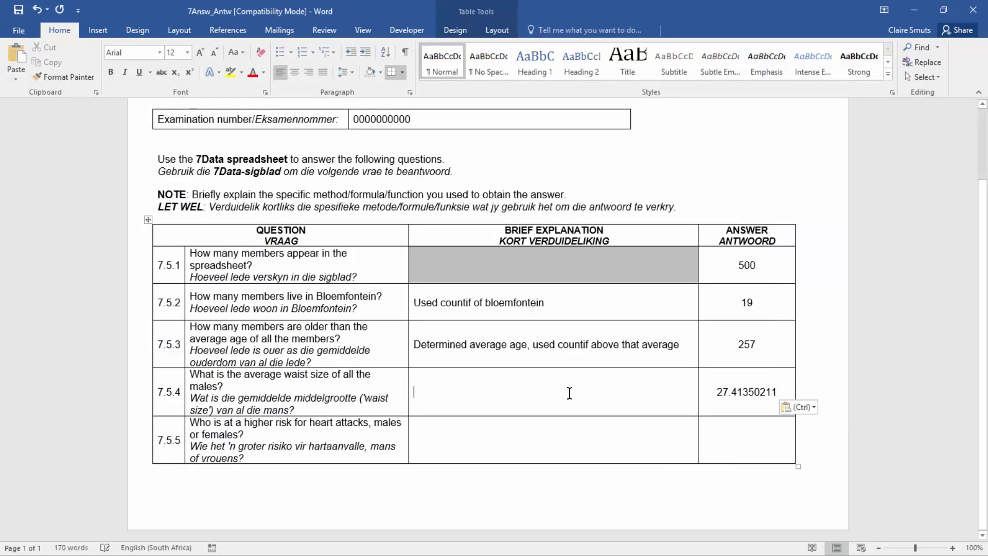
pyautogui.write('Averagi')
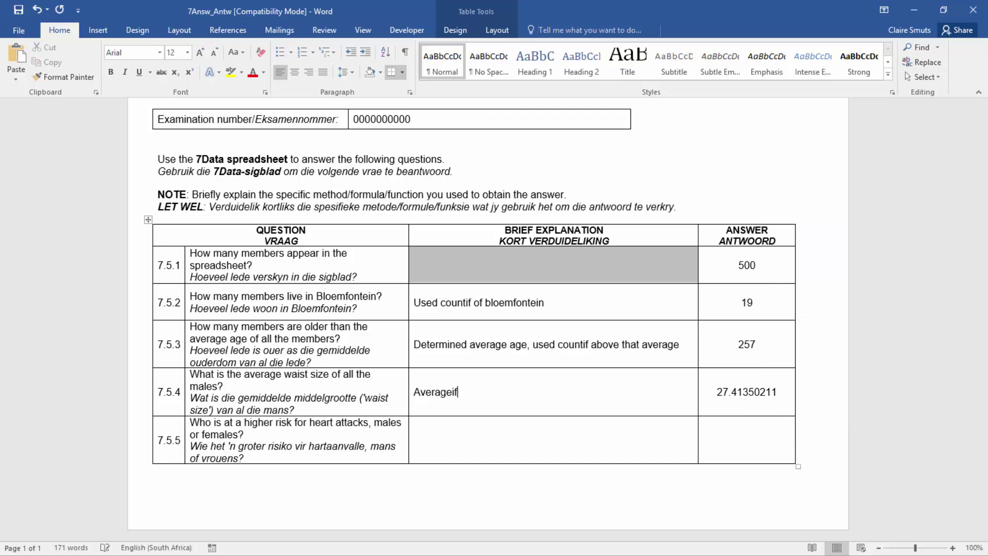
# Back in 7Data, clear the copy and review the gender and heart-attack risk columns
pyautogui.hotkey('alt', 'Tab')
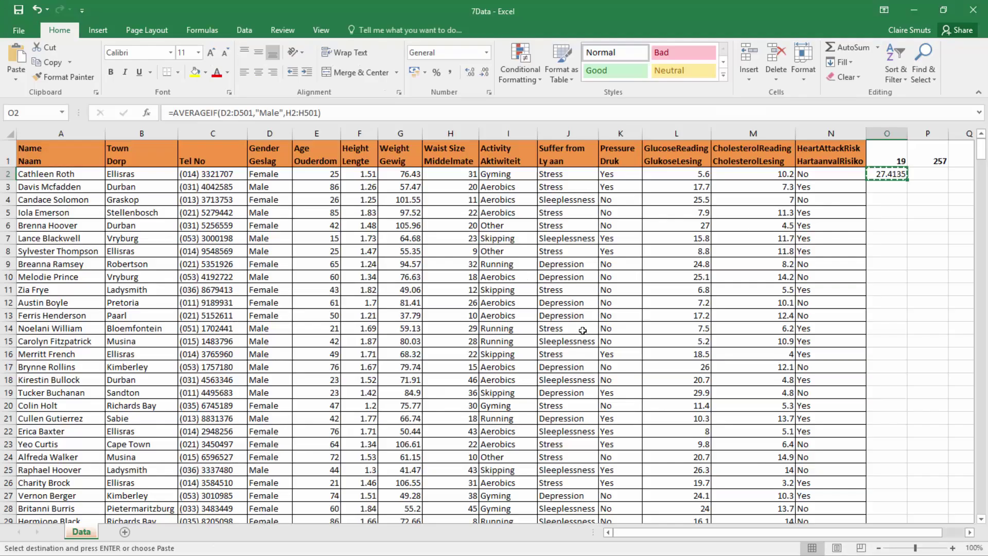
pyautogui.press('Escape')
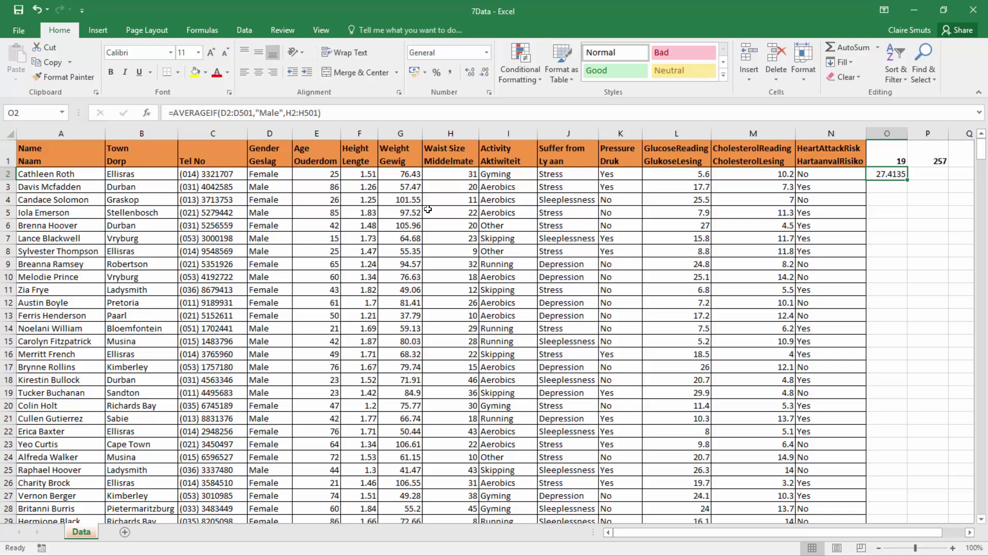
pyautogui.moveTo(260, 175); pyautogui.dragTo(260, 346)
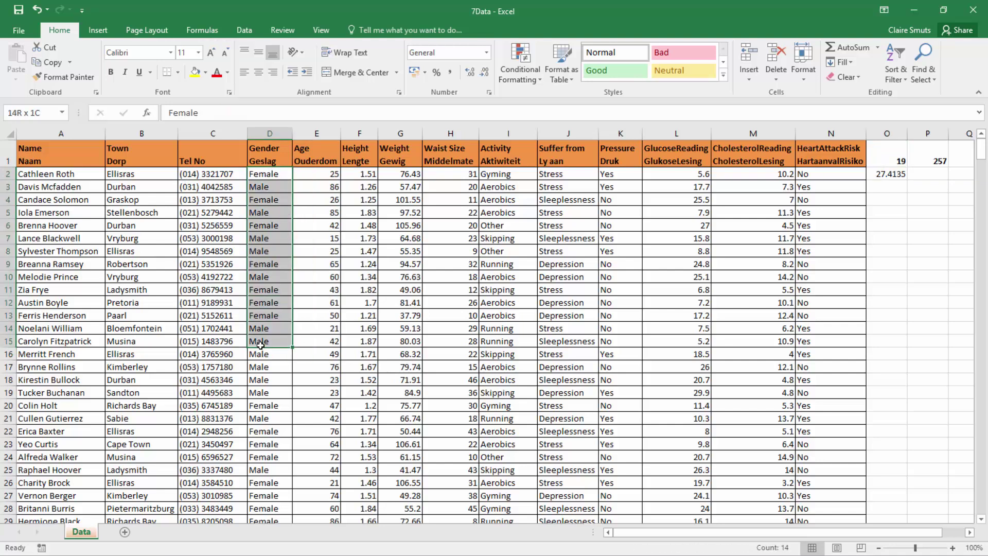
pyautogui.moveTo(817, 173); pyautogui.dragTo(832, 340)
pyautogui.hscroll(3, 832, 339)
# Enter the label 'Female' in cell P4
pyautogui.click(705, 190)
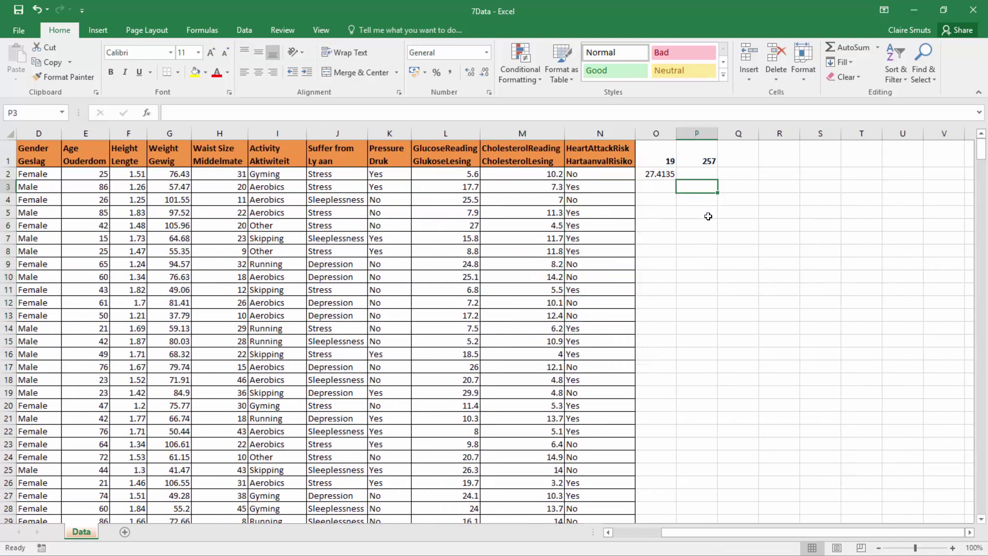
pyautogui.click(697, 206)
pyautogui.moveTo(695, 188); pyautogui.dragTo(674, 187)
pyautogui.click(699, 190)
pyautogui.click(708, 199)
pyautogui.write('Female')
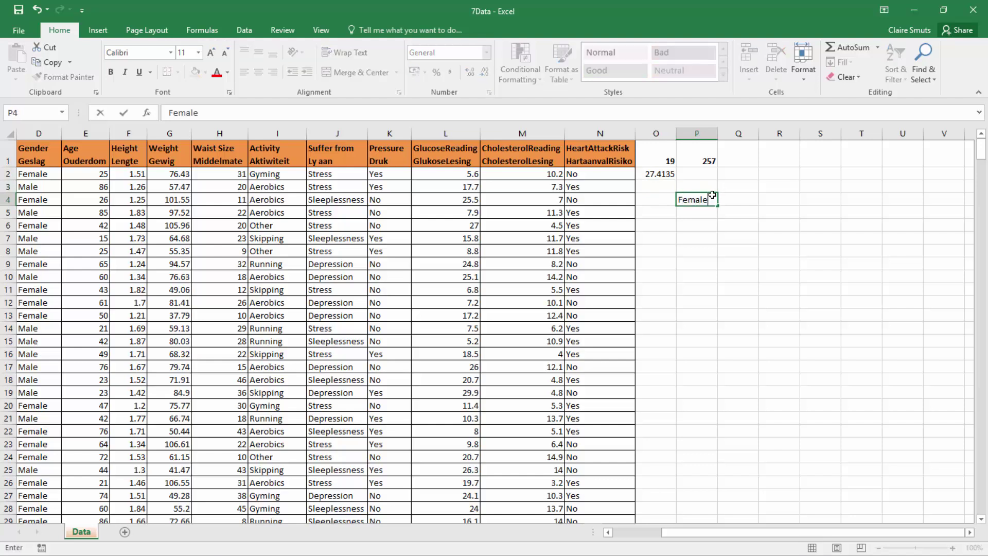
pyautogui.press('Return')
# Label P5 'Male' and start =COUNTIFS in Q4 with range N2:N501 and criterion "Yes"
pyautogui.write('Male')
pyautogui.click(713, 196)
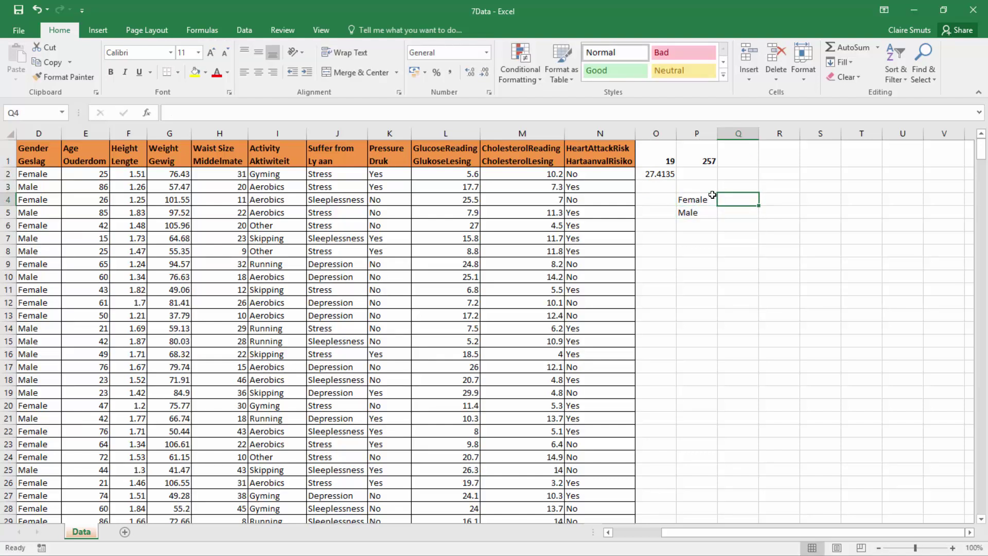
pyautogui.write('=')
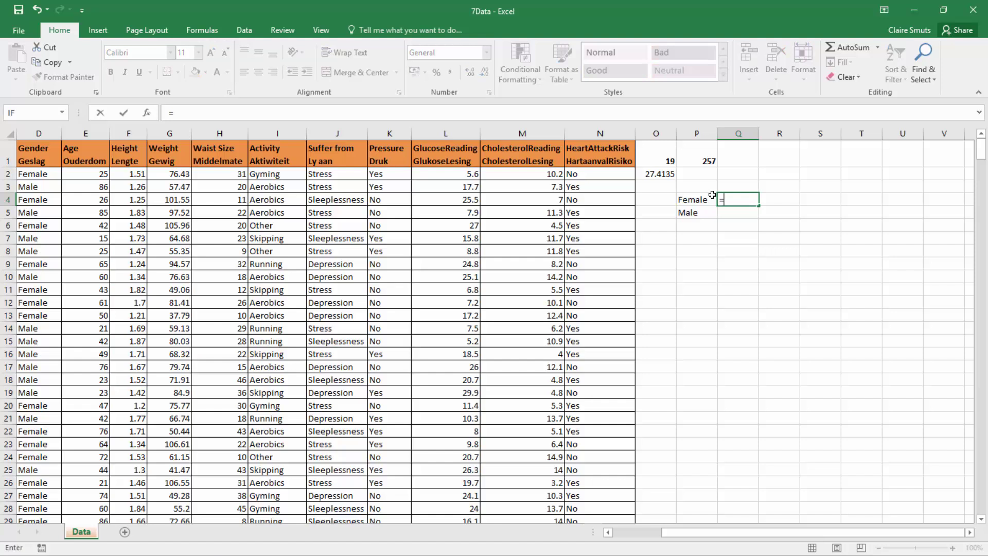
pyautogui.write('c')
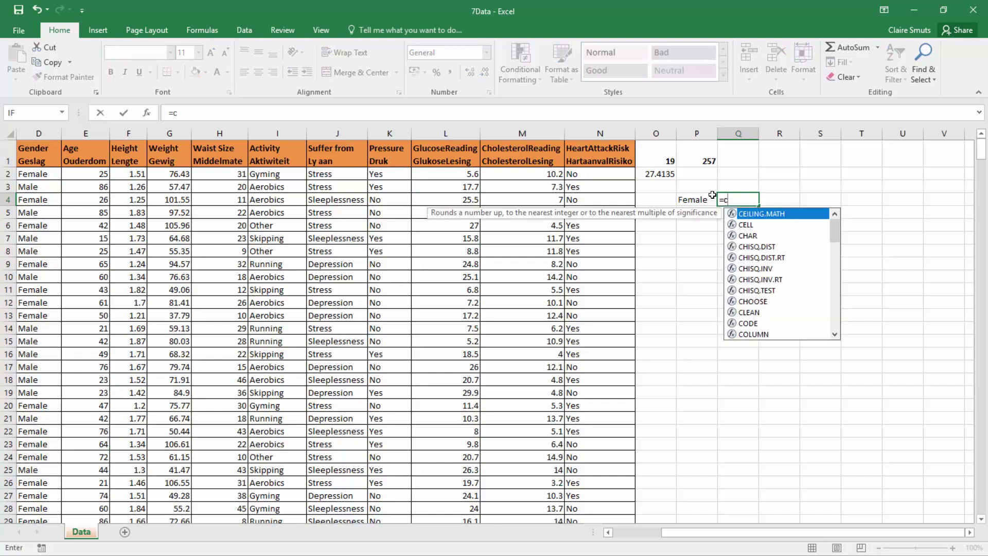
pyautogui.write('ountif')
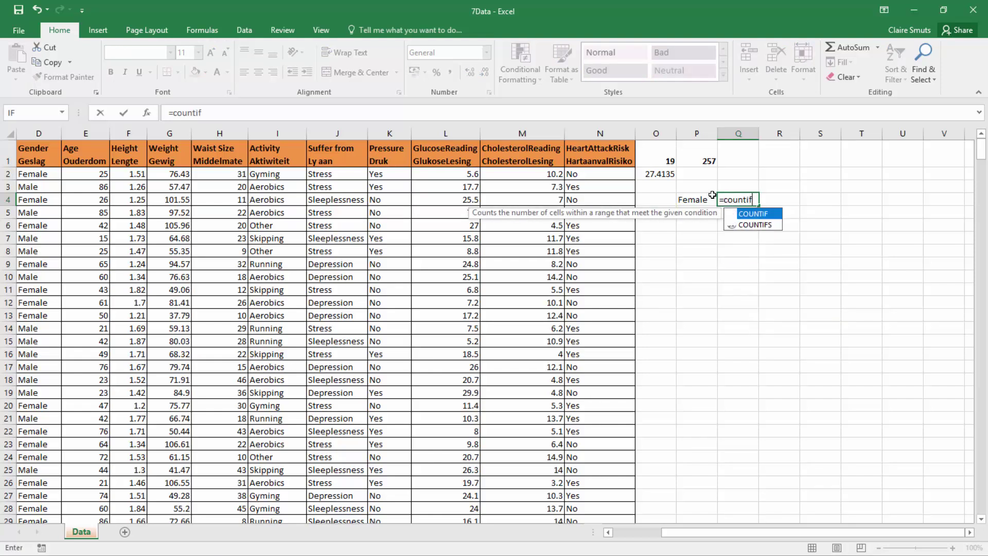
pyautogui.write('s')
pyautogui.press('Tab')
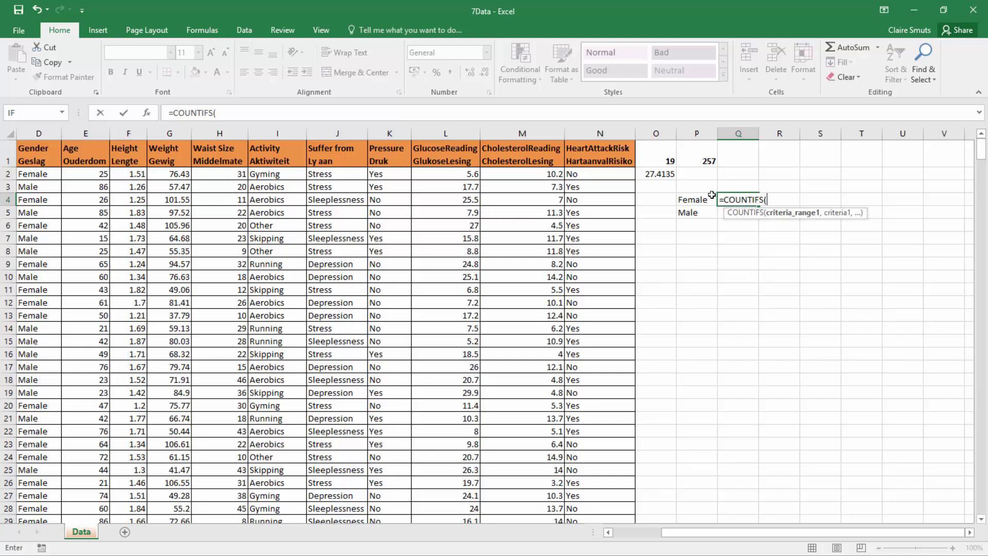
pyautogui.click(590, 172)
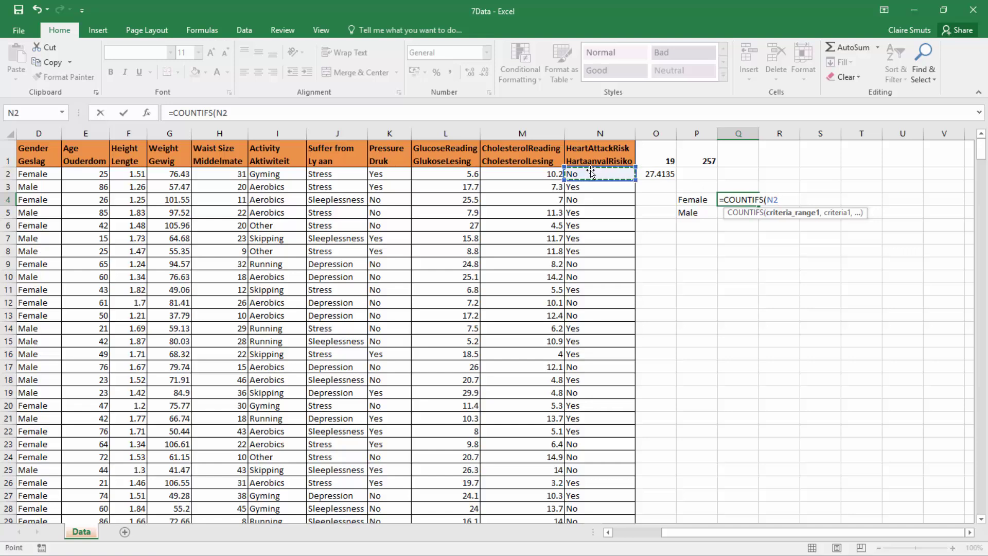
pyautogui.hotkey('ctrl', 'shift', 'Down')
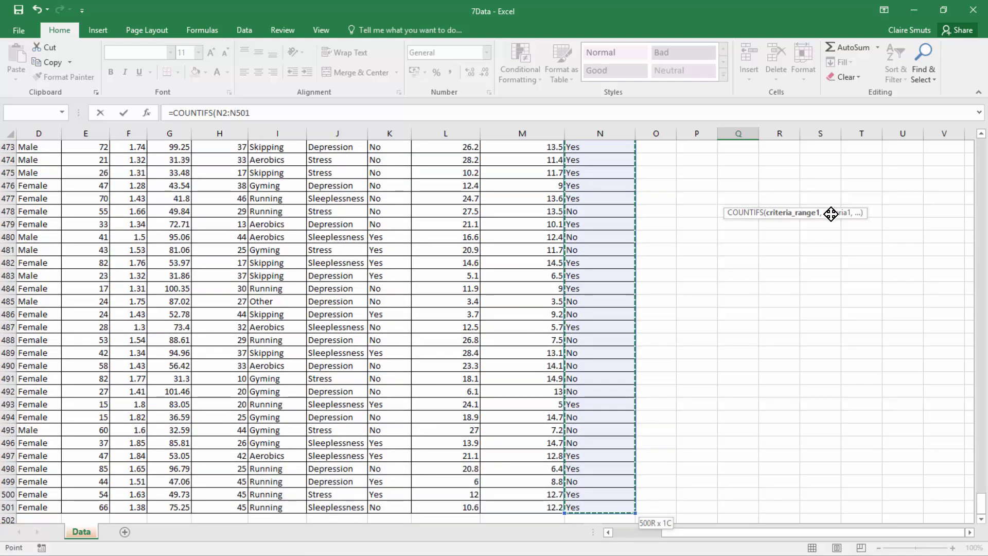
pyautogui.write(',')
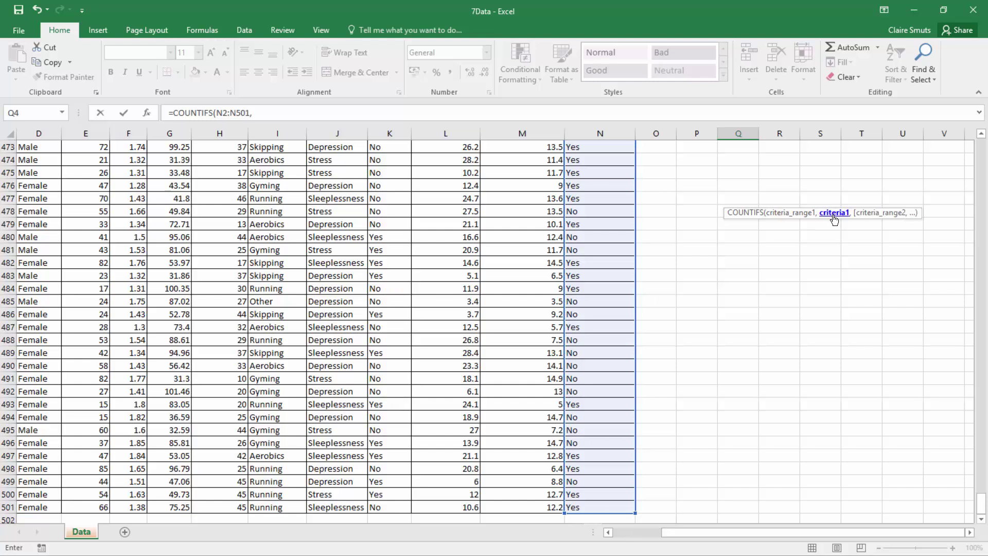
pyautogui.write('"Yes",')
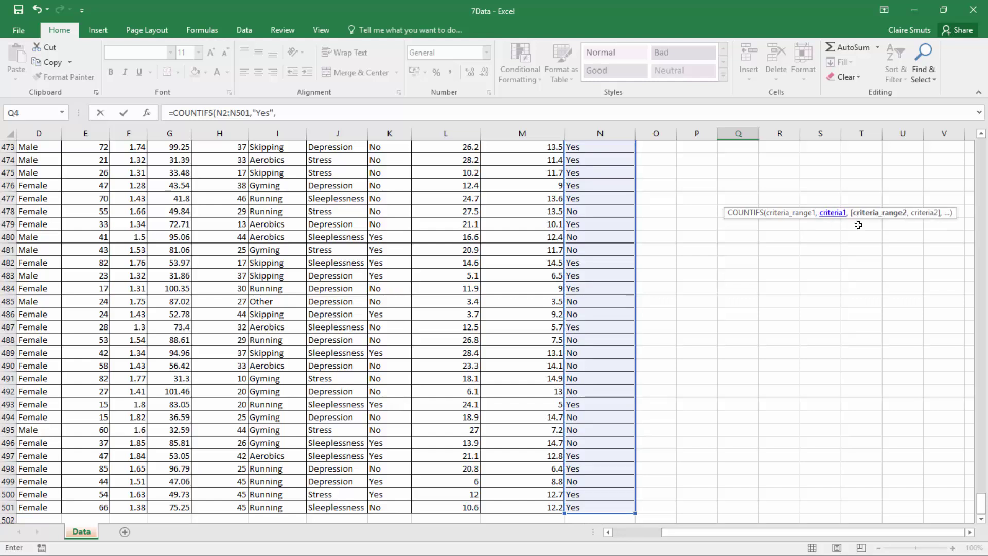
# Add the D2:D501 "Female" criterion and commit, giving 135 at-risk females
pyautogui.moveTo(981, 508); pyautogui.dragTo(972, 155)
pyautogui.click(36, 175)
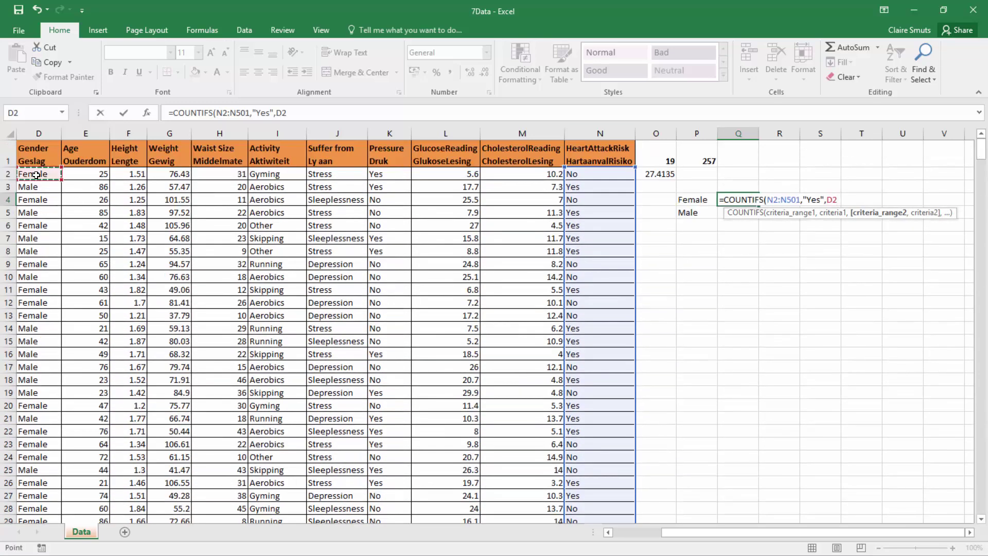
pyautogui.hotkey('ctrl', 'shift', 'Down')
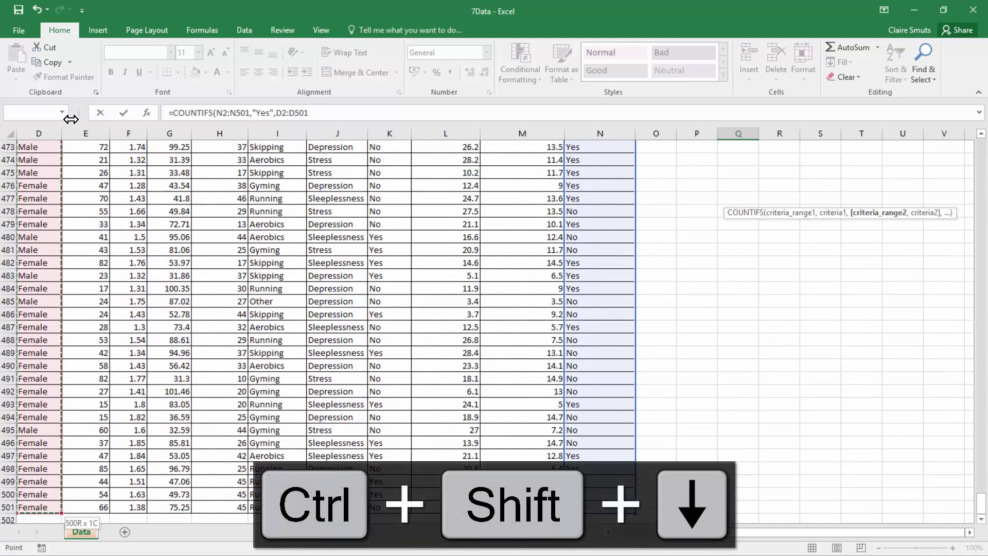
pyautogui.write(',')
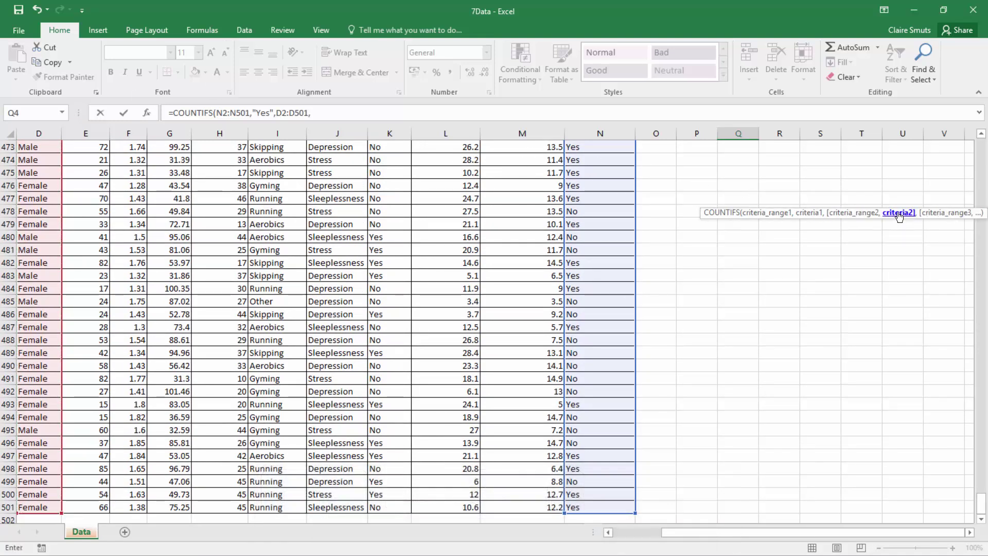
pyautogui.write('"Female')
pyautogui.press('Return')
pyautogui.scroll(2, 898, 211)
pyautogui.click(741, 199)
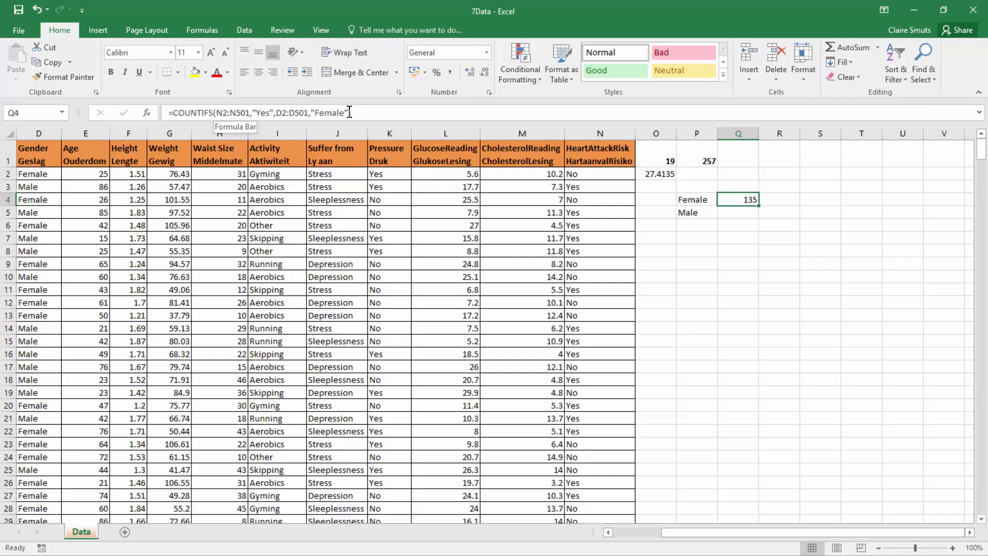
# Copy Q4's COUNTIFS formula into Q5 and change "Female" to "Male", giving 125
pyautogui.moveTo(369, 111); pyautogui.dragTo(155, 110)
pyautogui.hotkey('ctrl', 'c')
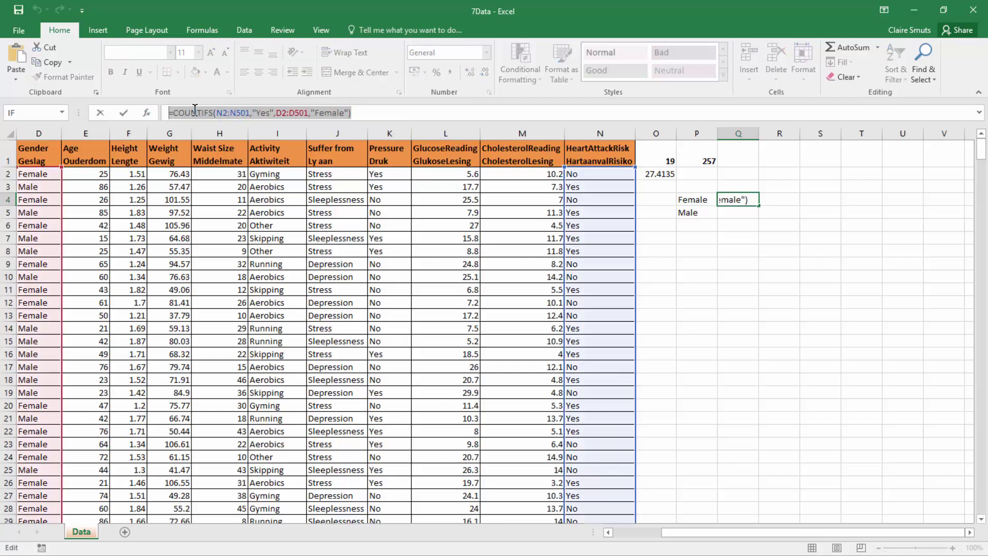
pyautogui.press('Return')
pyautogui.doubleClick(749, 211)
pyautogui.hotkey('ctrl', 'v')
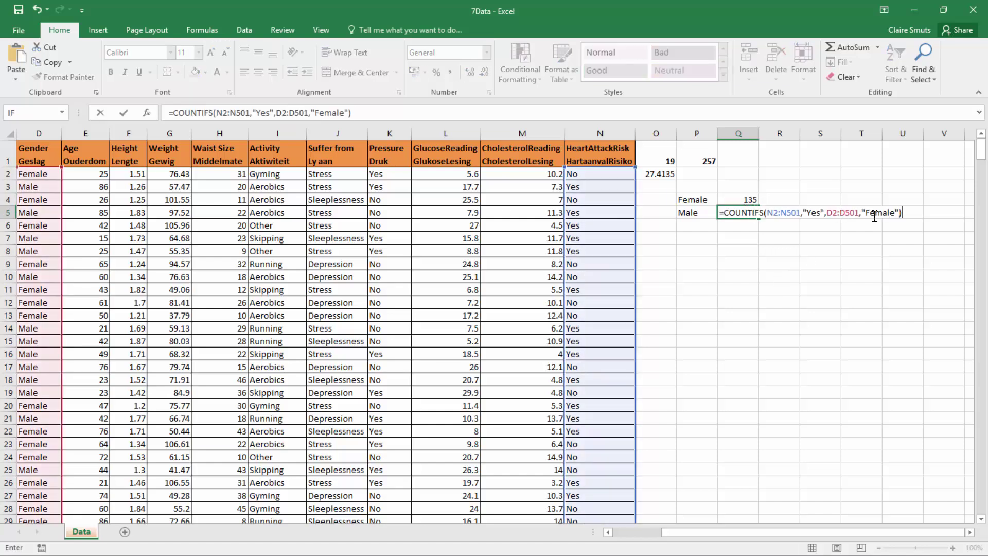
pyautogui.moveTo(866, 213); pyautogui.dragTo(898, 212)
pyautogui.write('Ma')
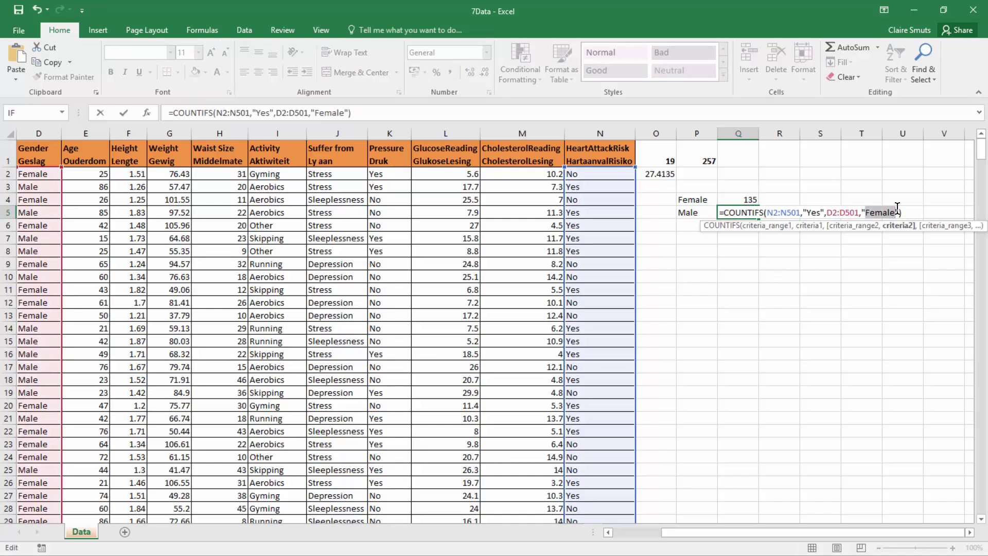
pyautogui.write('le')
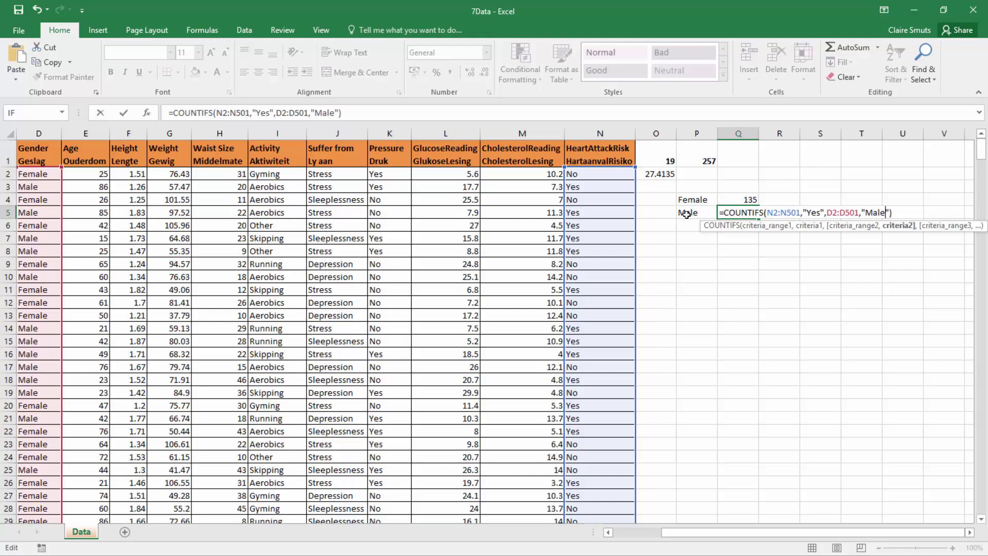
pyautogui.press('Return')
pyautogui.click(750, 213)
pyautogui.click(747, 196)
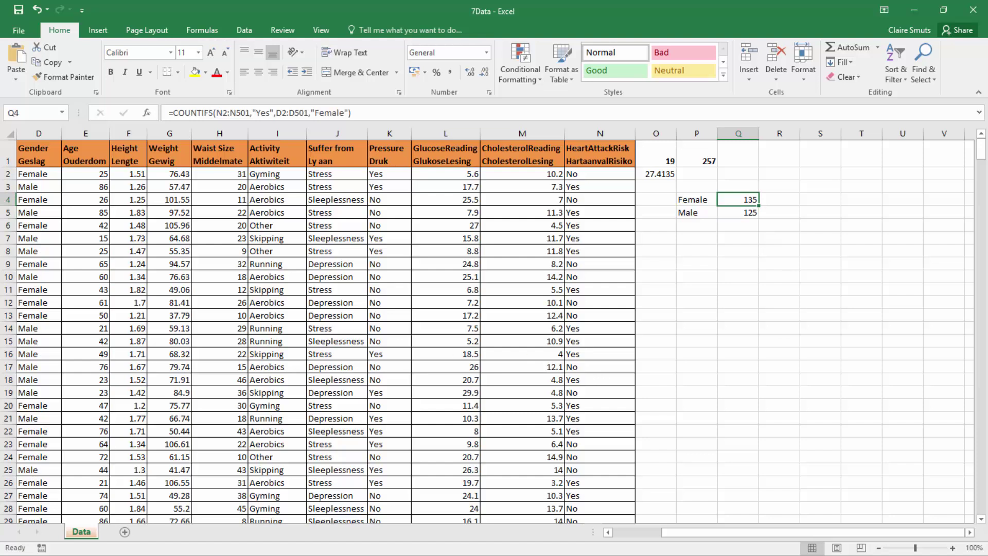
# In the Word answer sheet, enter 'Countifs' as the 7.5.5 explanation and 'Female' as the answer
pyautogui.hotkey('alt', 'Tab')
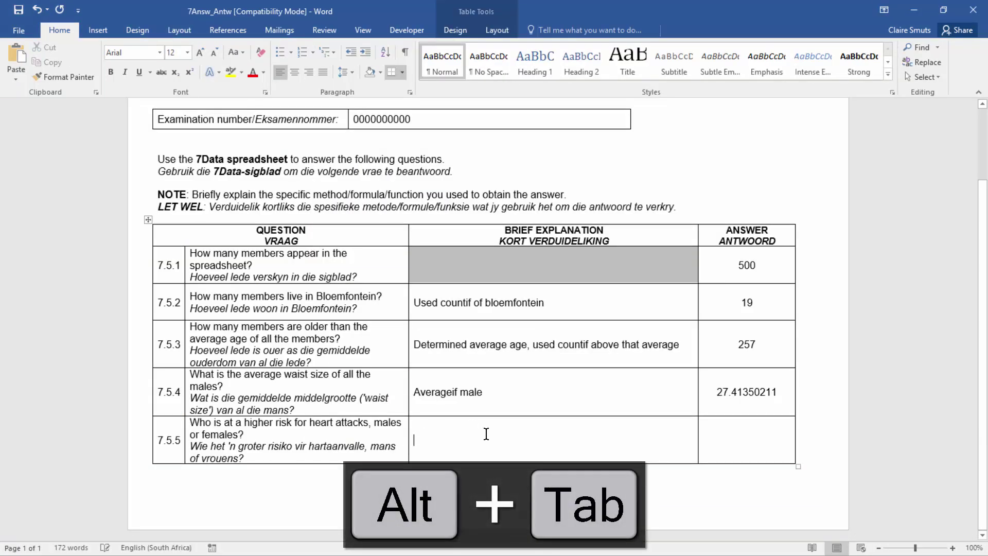
pyautogui.write('countifs')
pyautogui.press('Tab')
pyautogui.write('Female')
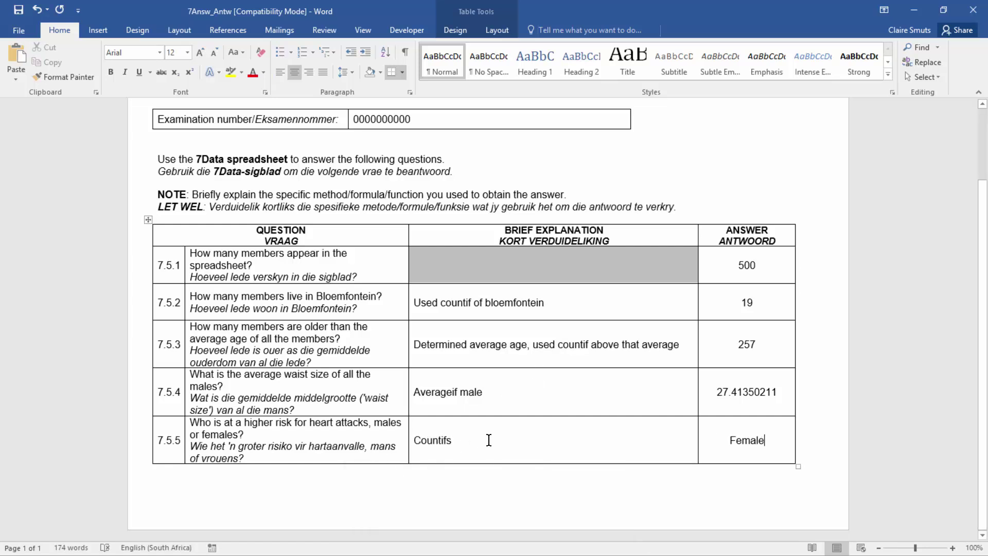
# Close the Word answer document and begin closing the 7Data workbook
pyautogui.click(489, 440)
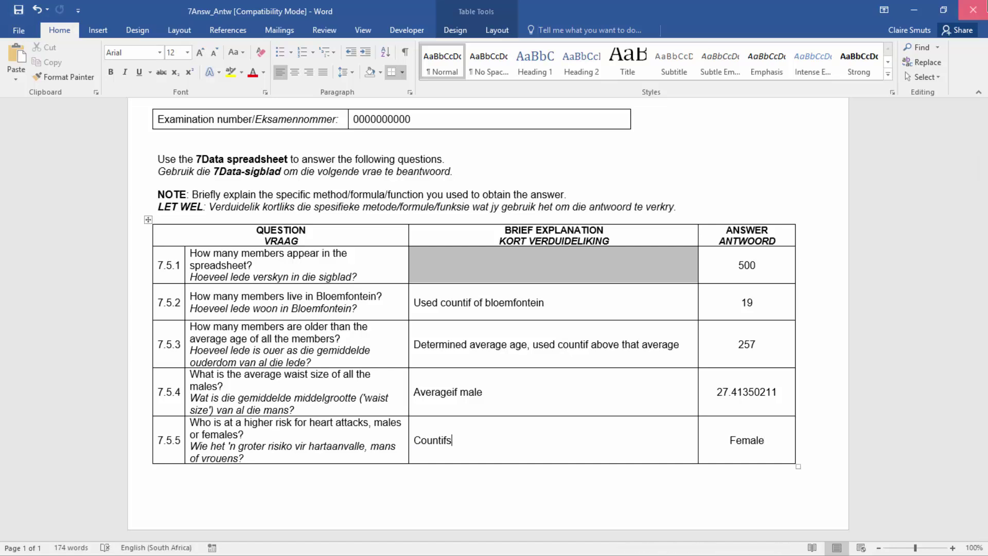
pyautogui.click(980, 10)
pyautogui.click(982, 9)
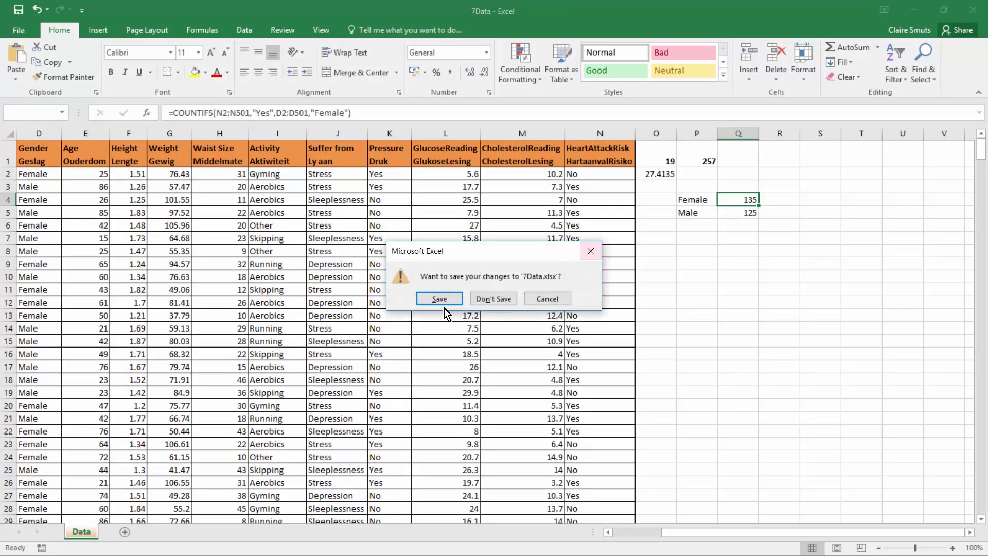